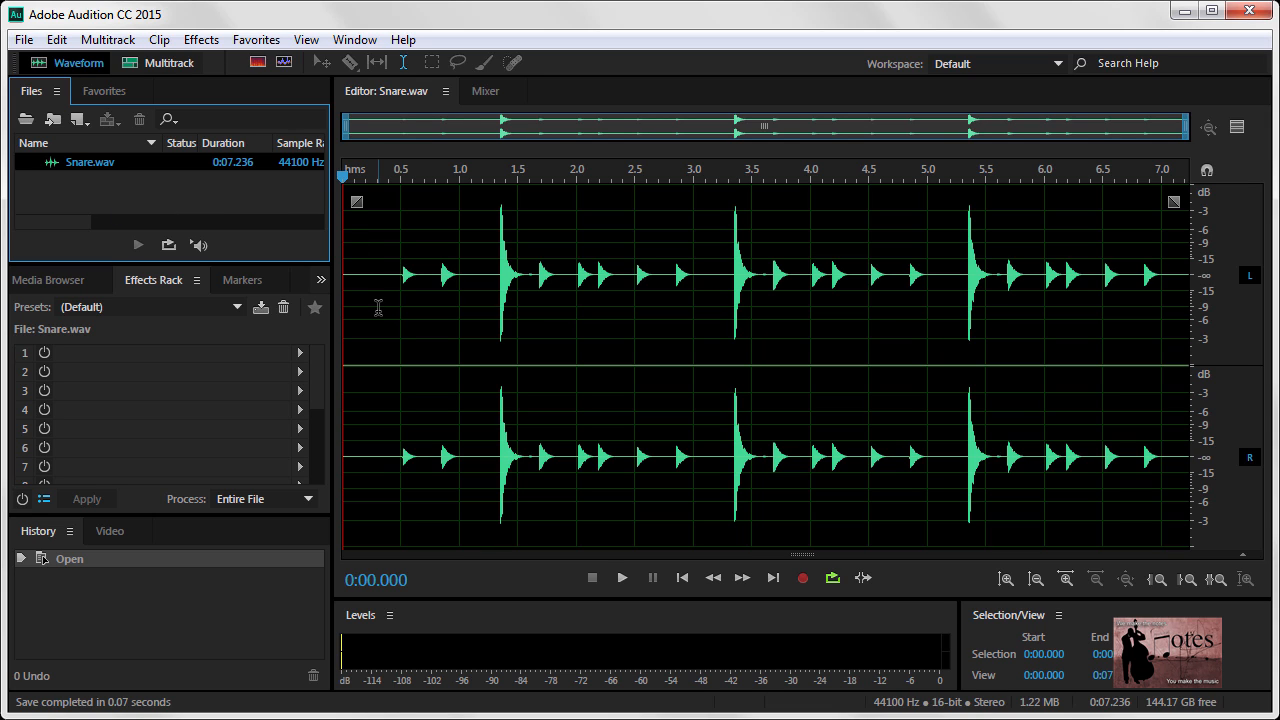
Play the dry Snare.wav clip, stop it, and return the playhead to the start
click(622, 578)
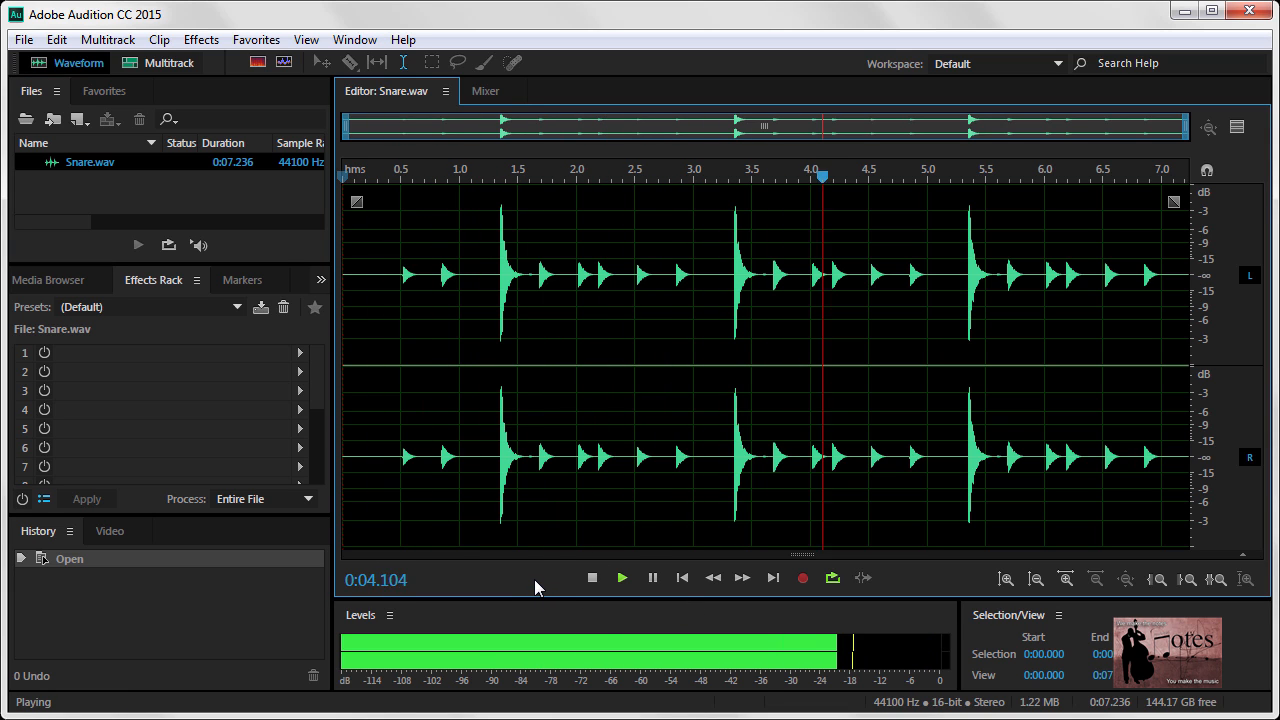
click(592, 578)
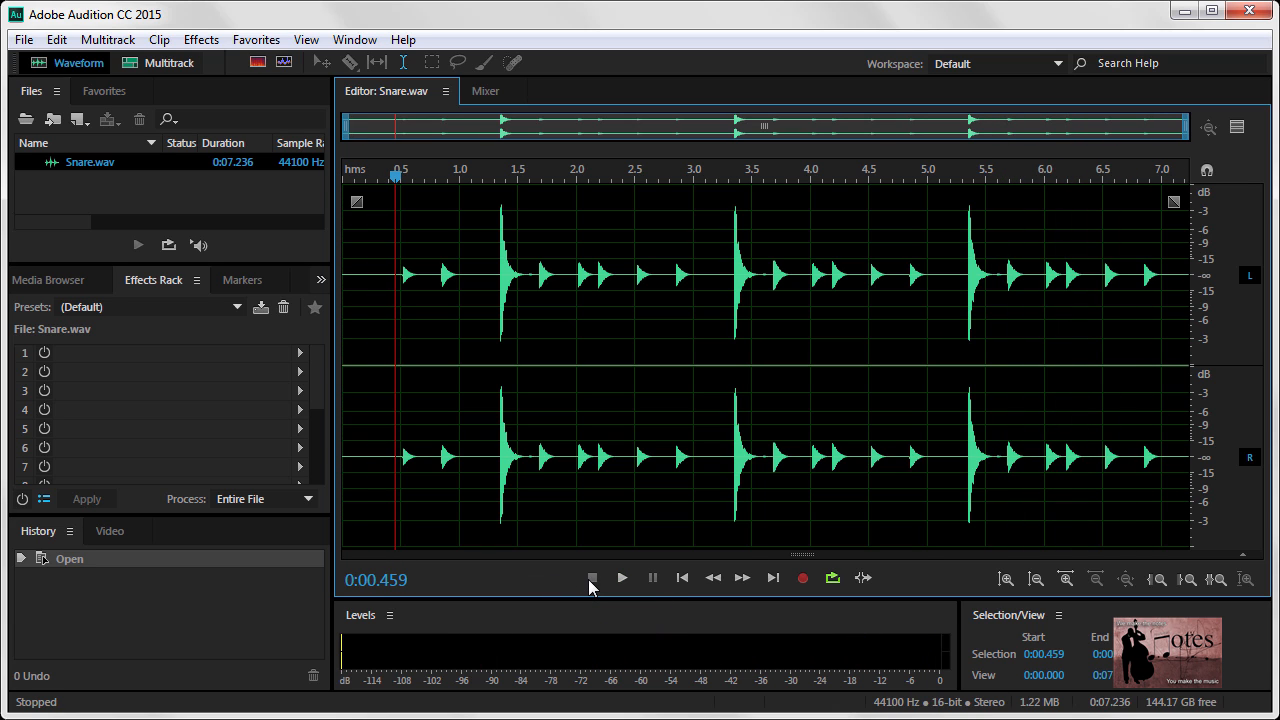
click(682, 578)
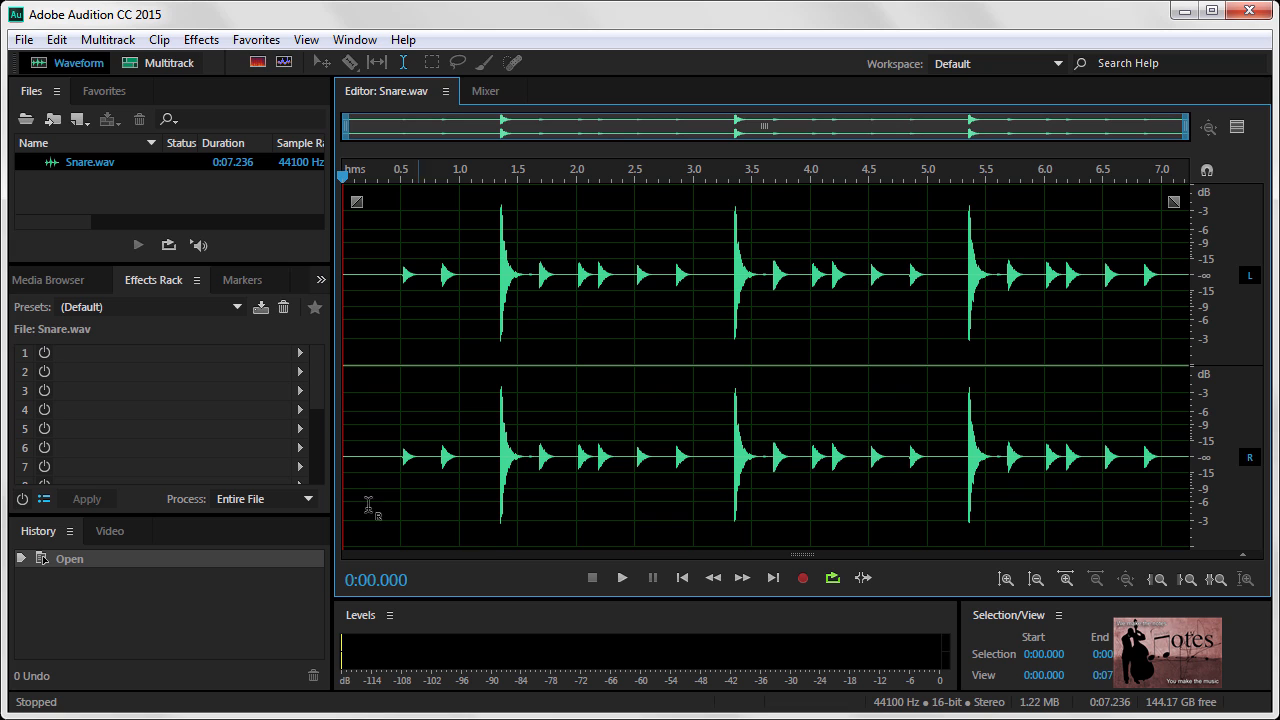
Add a Convolution Reverb to slot 1 of the effects rack and choose its Corner Verbation preset
click(44, 352)
click(301, 354)
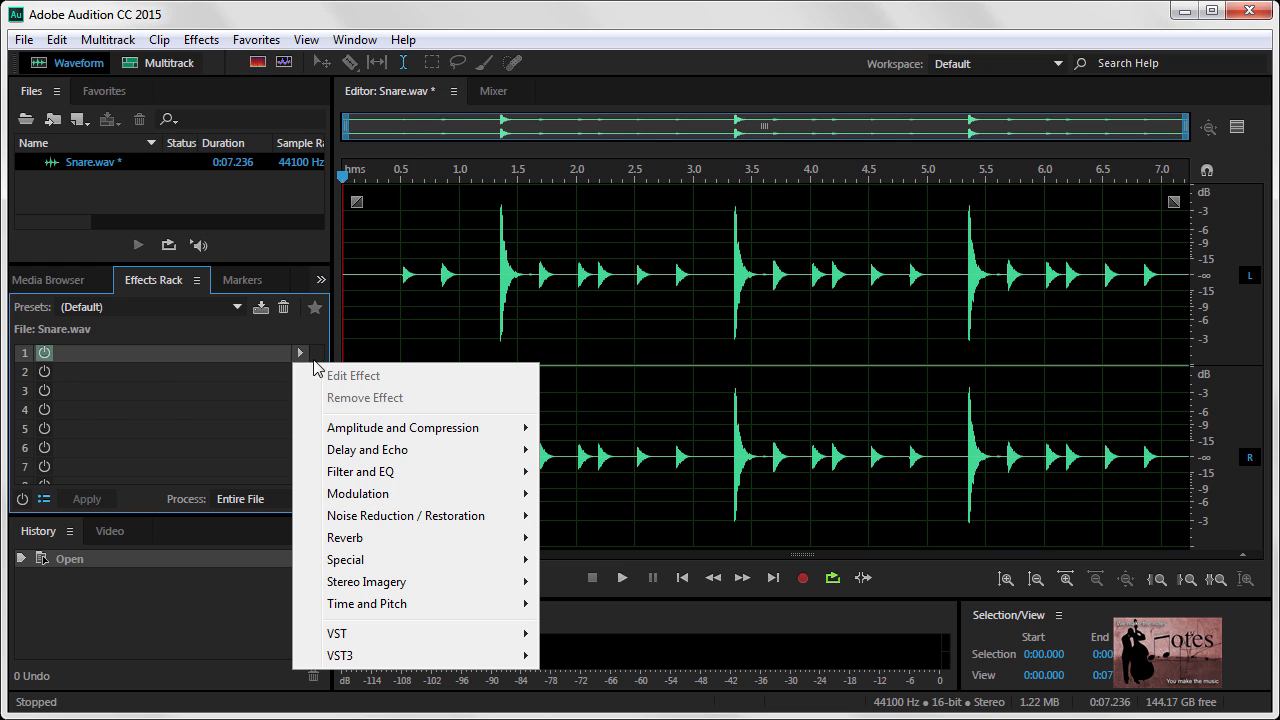
mouse_move(389, 540)
click(241, 540)
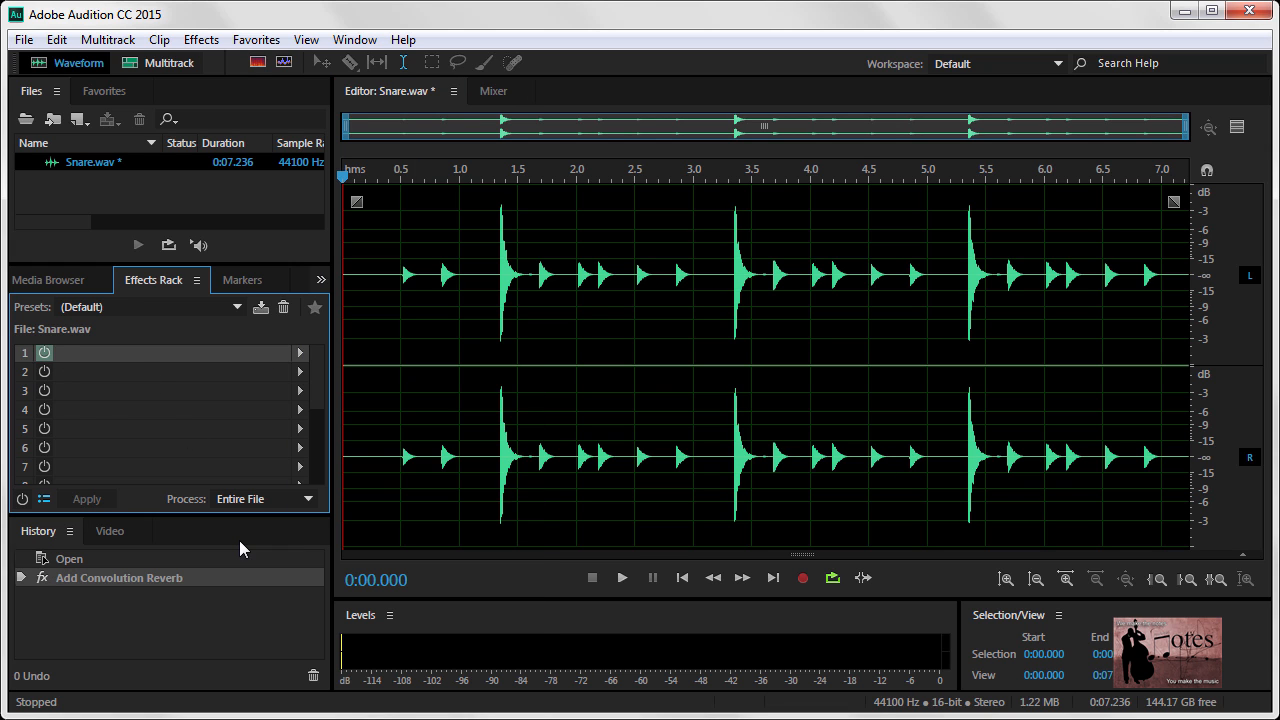
click(563, 207)
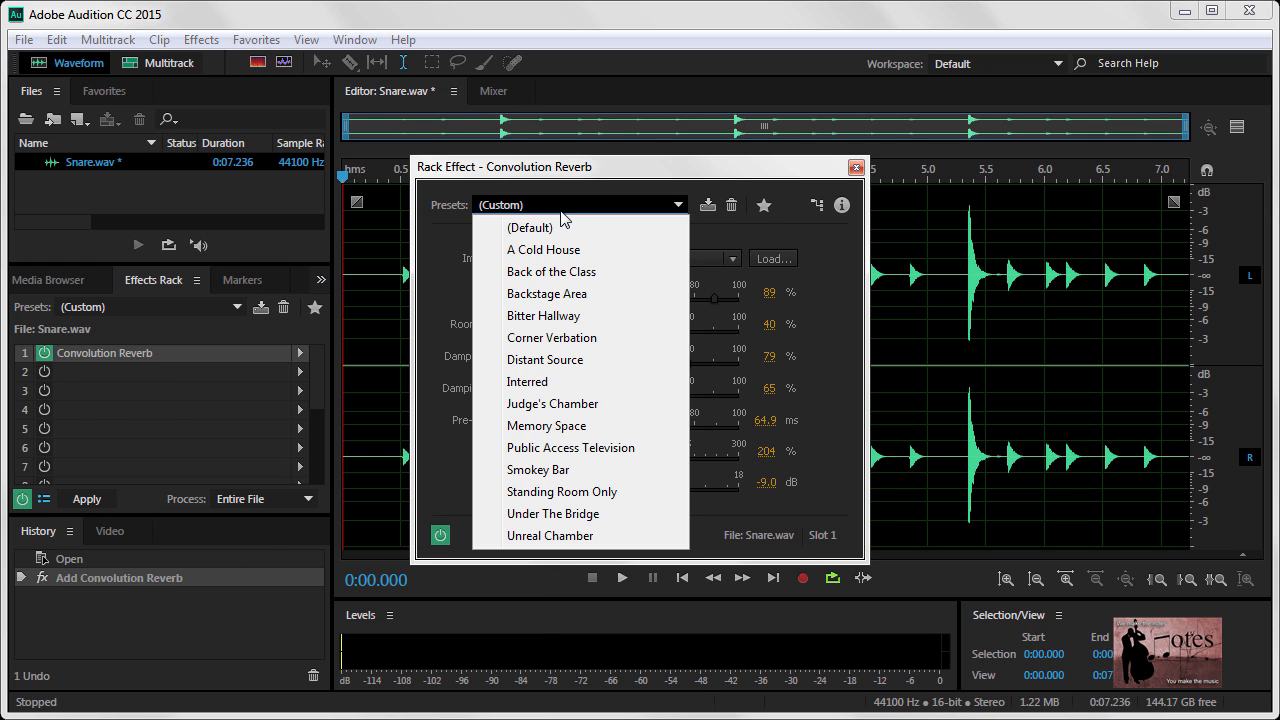
click(558, 337)
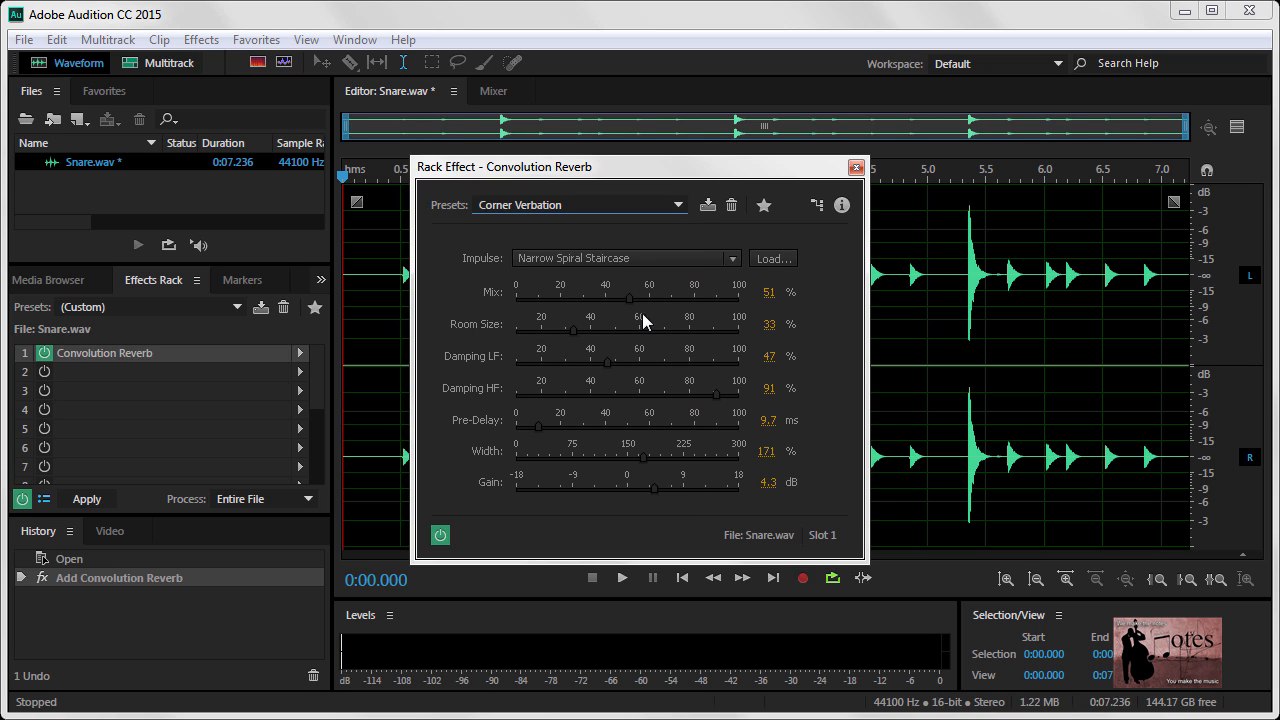
Lower the reverb's mix to 10% and its gain to about -3.4 dB, and start playback
drag(628, 299, 540, 303)
drag(658, 493, 610, 493)
click(622, 578)
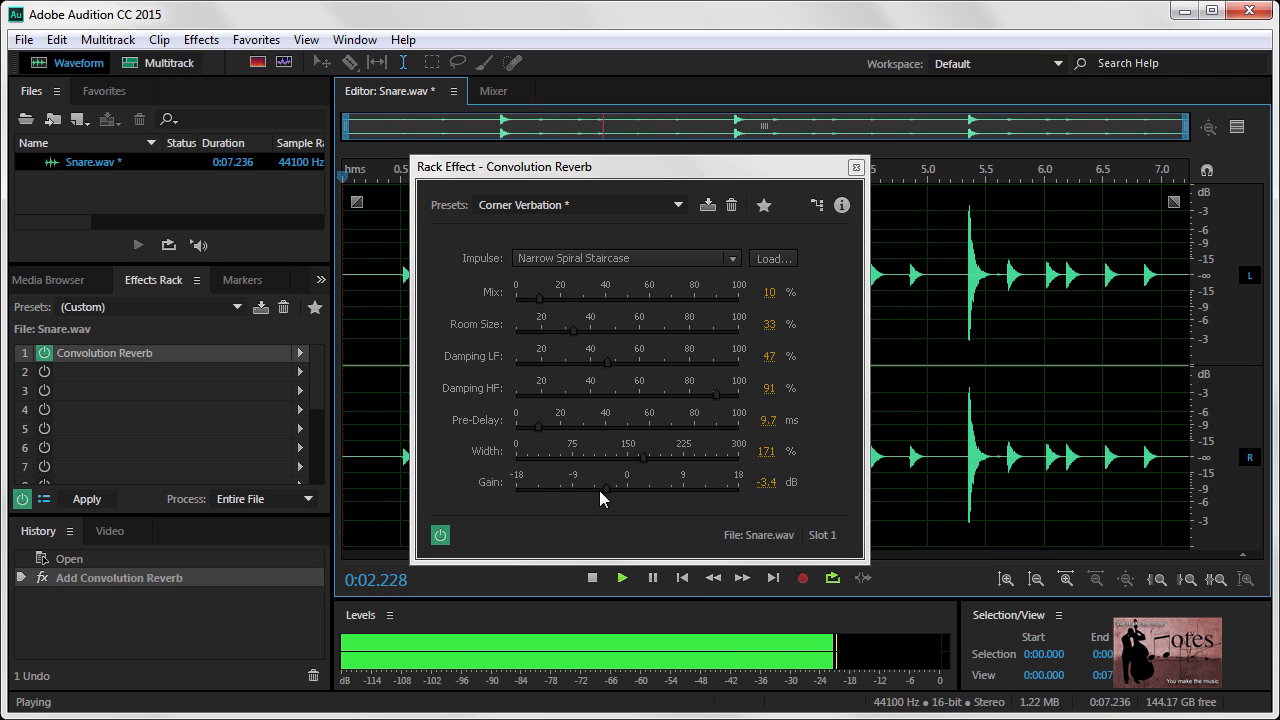
Adjust the reverb's gain during playback, set it to 0 dB, and stop the audio
drag(603, 489, 625, 500)
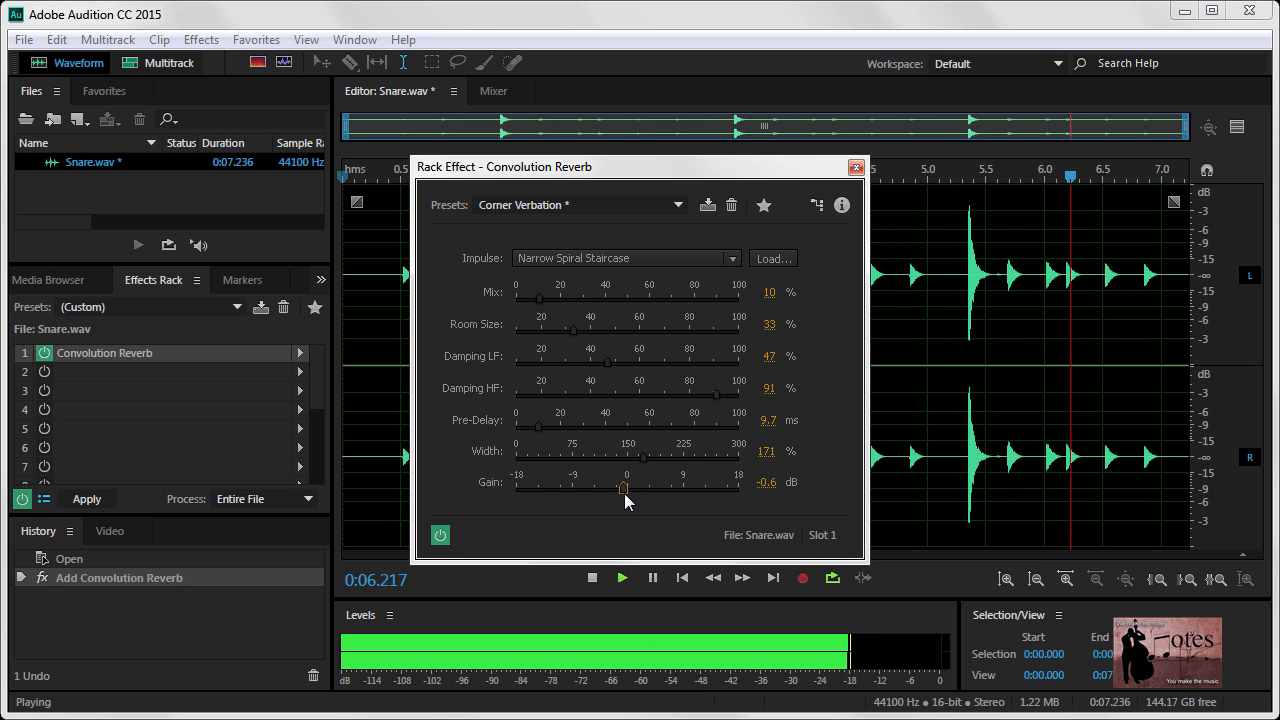
double_click(625, 494)
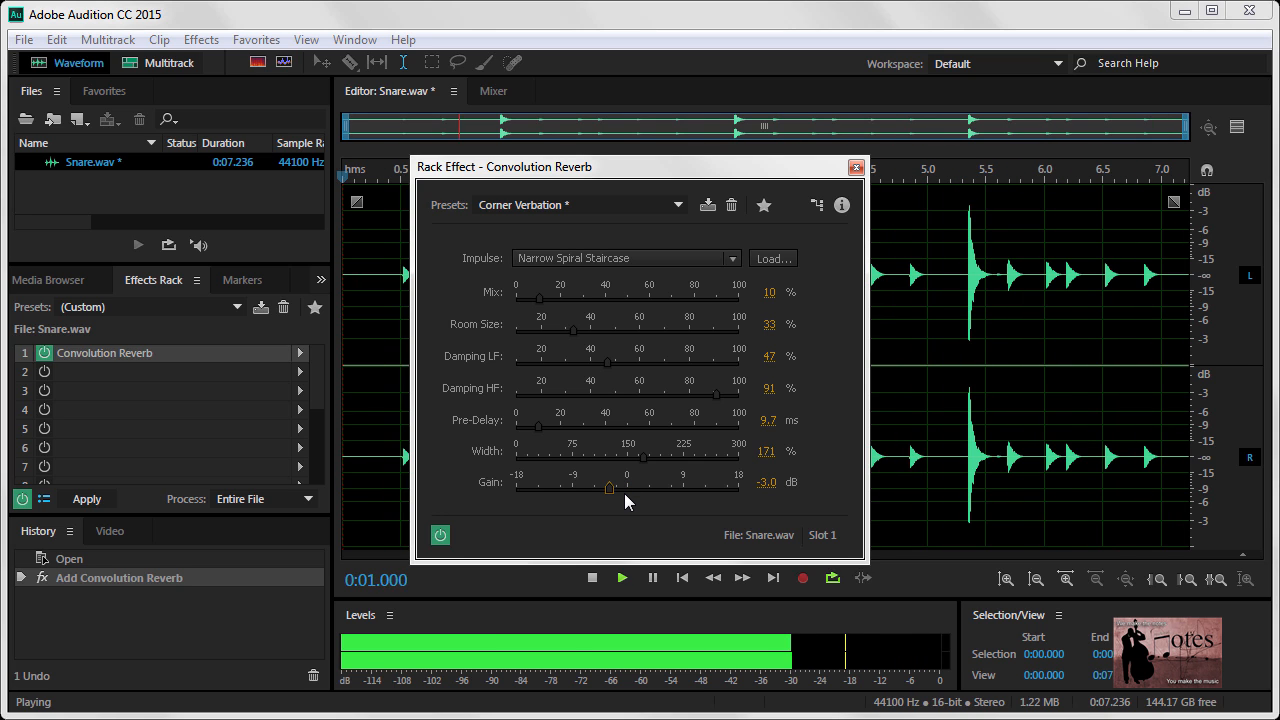
click(764, 484)
text(0)
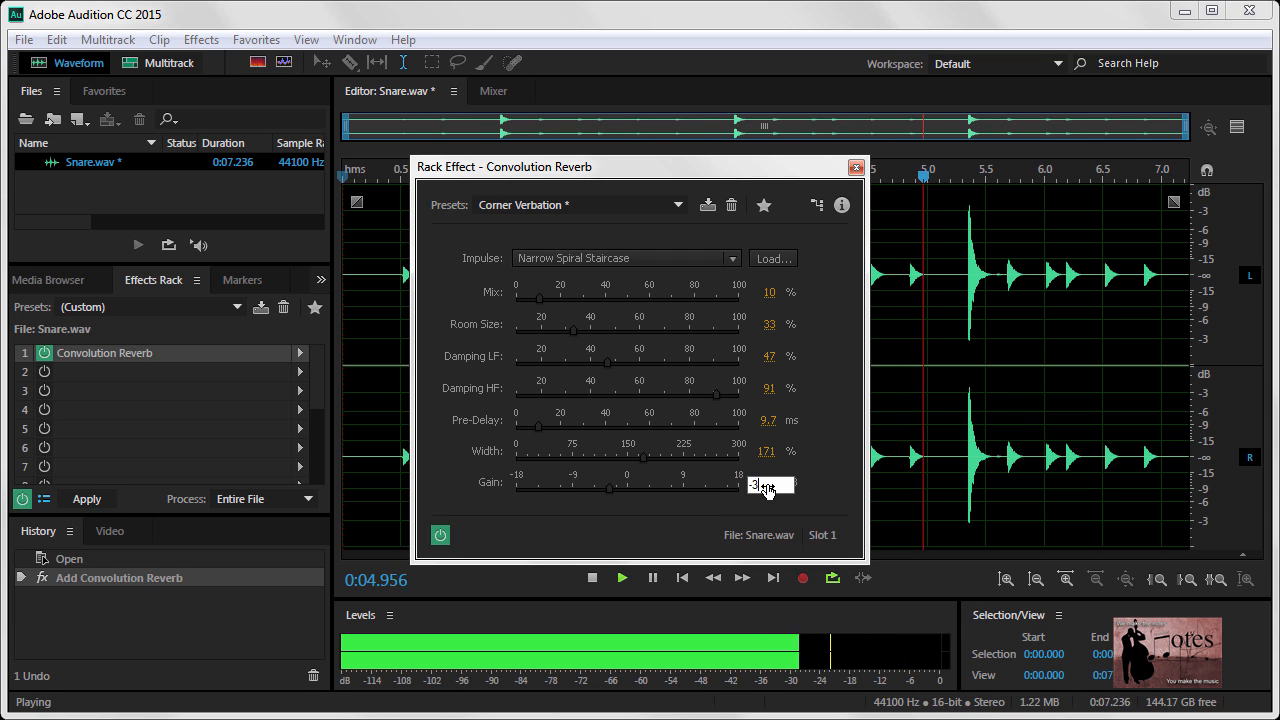
click(835, 507)
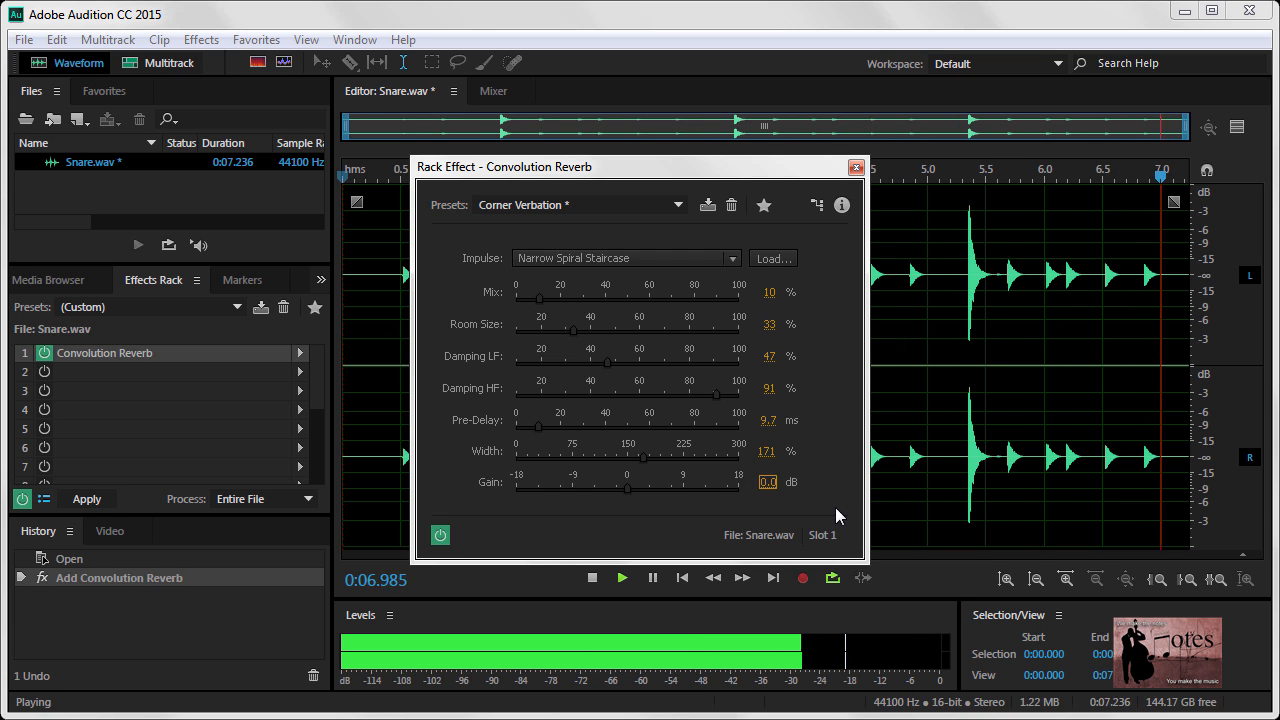
click(592, 579)
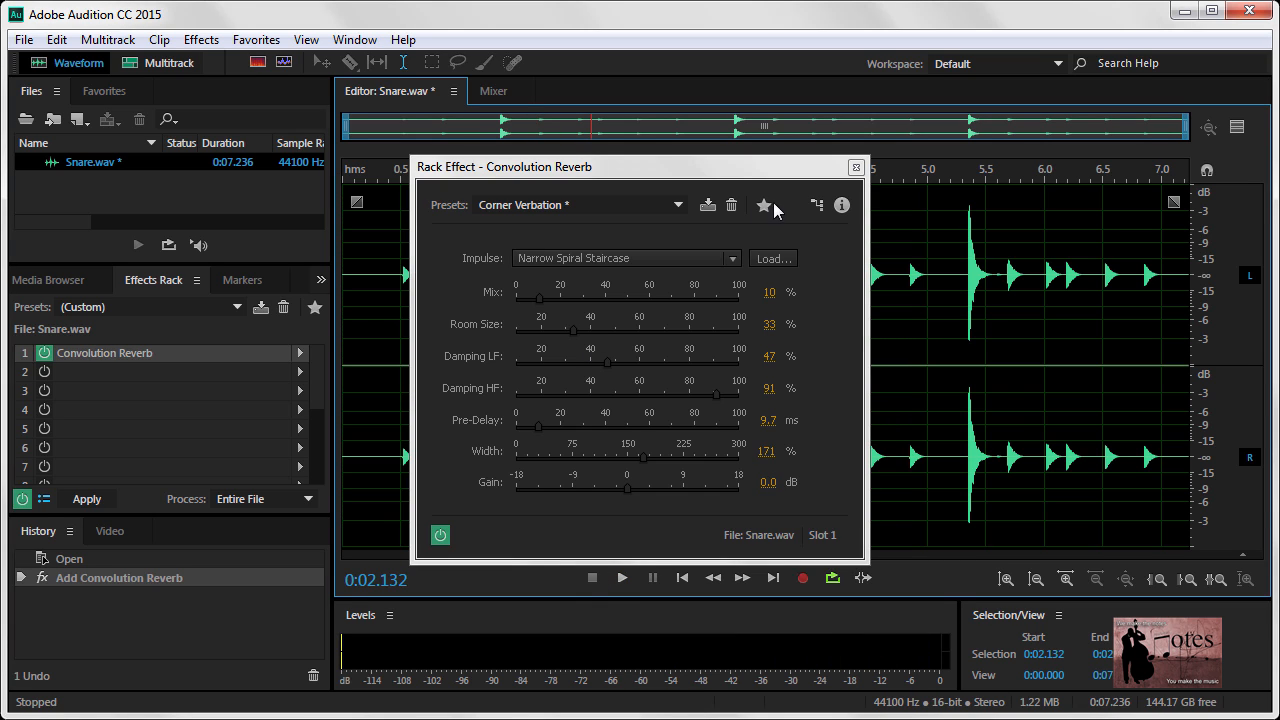
Close the reverb settings and play a short part of the snare clip with the effect on
click(856, 167)
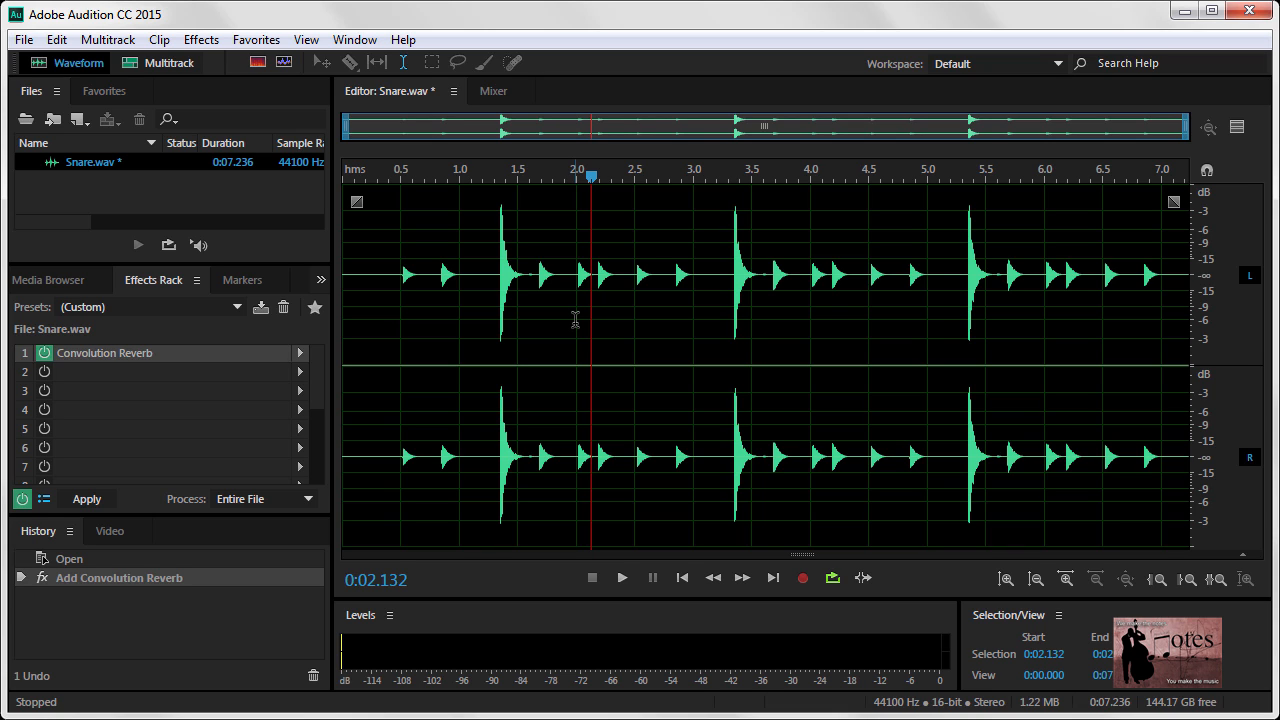
click(622, 578)
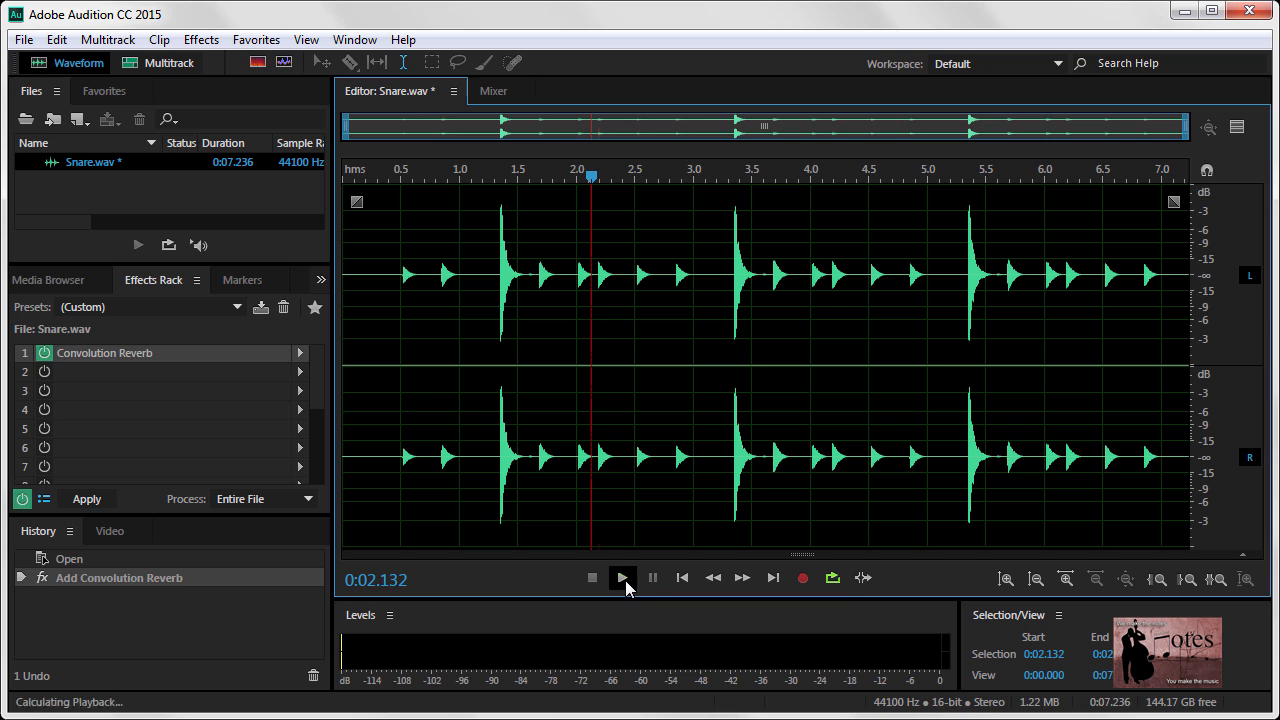
click(593, 579)
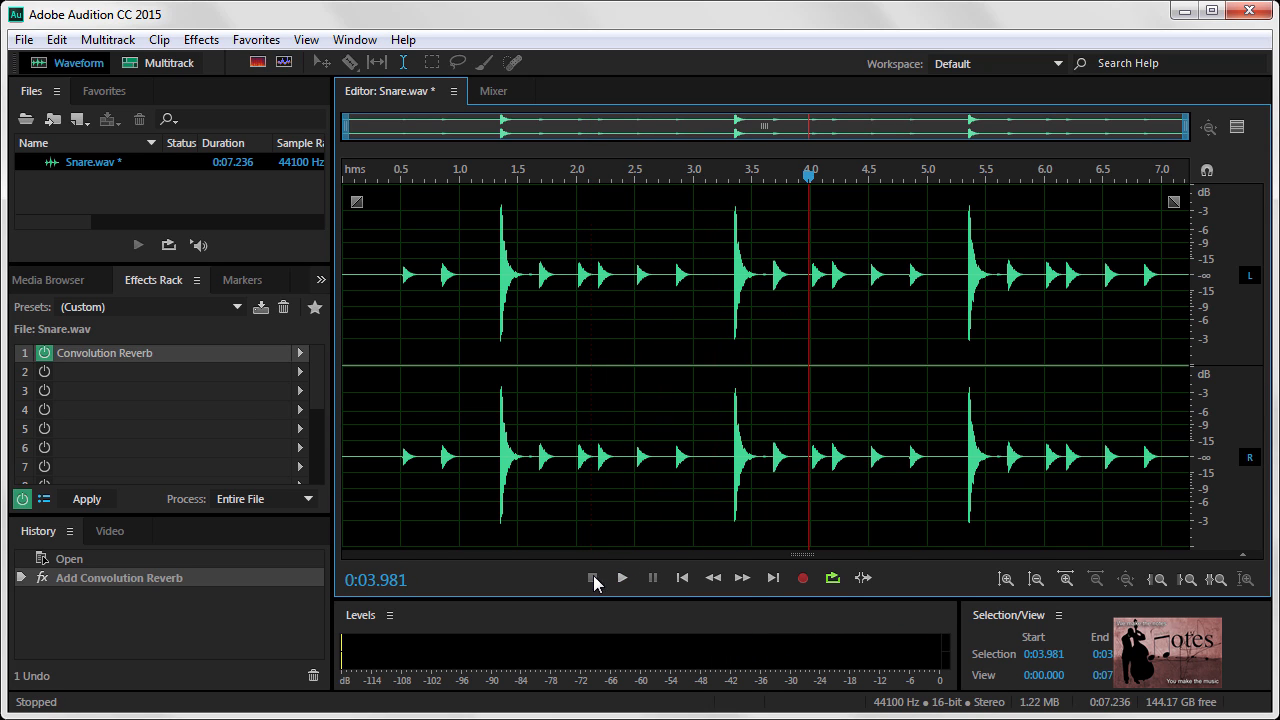
Switch off the Convolution Reverb in slot 1 and remove it from the effects rack
click(44, 353)
right_click(96, 361)
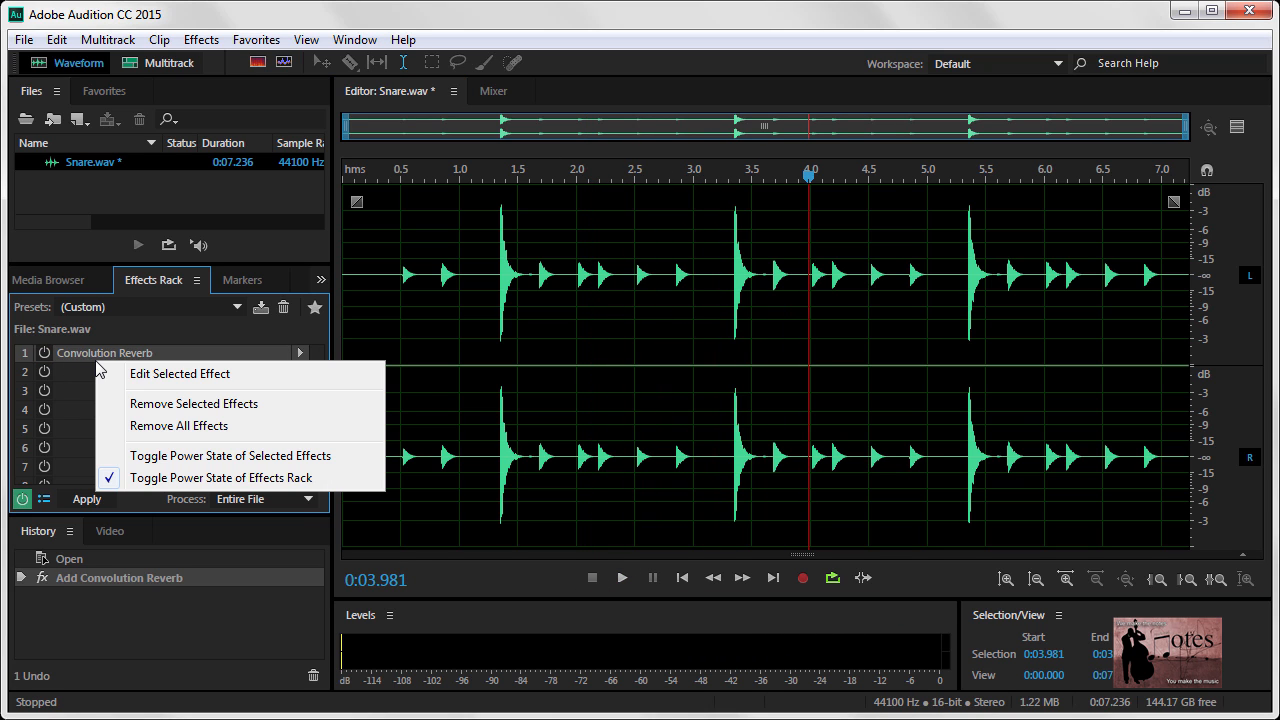
click(173, 404)
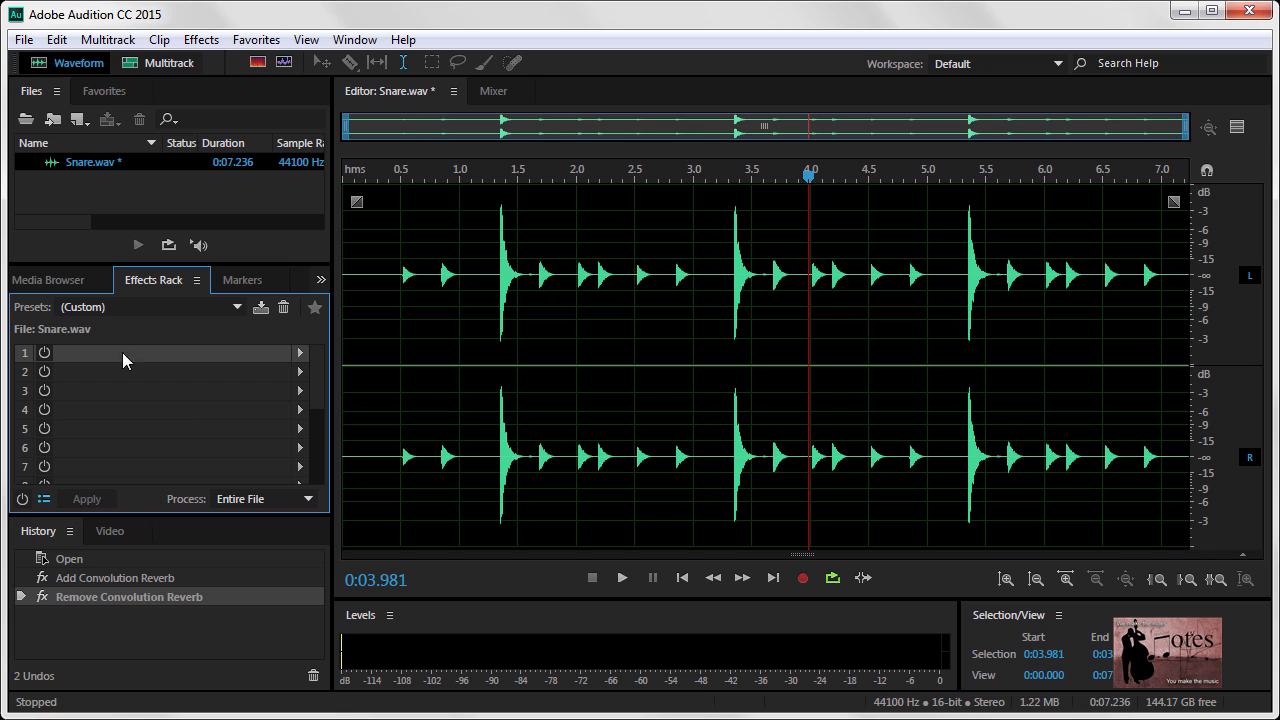
Play the snare clip from the beginning without effects, stop it, and return the playhead to the start
click(682, 578)
click(622, 578)
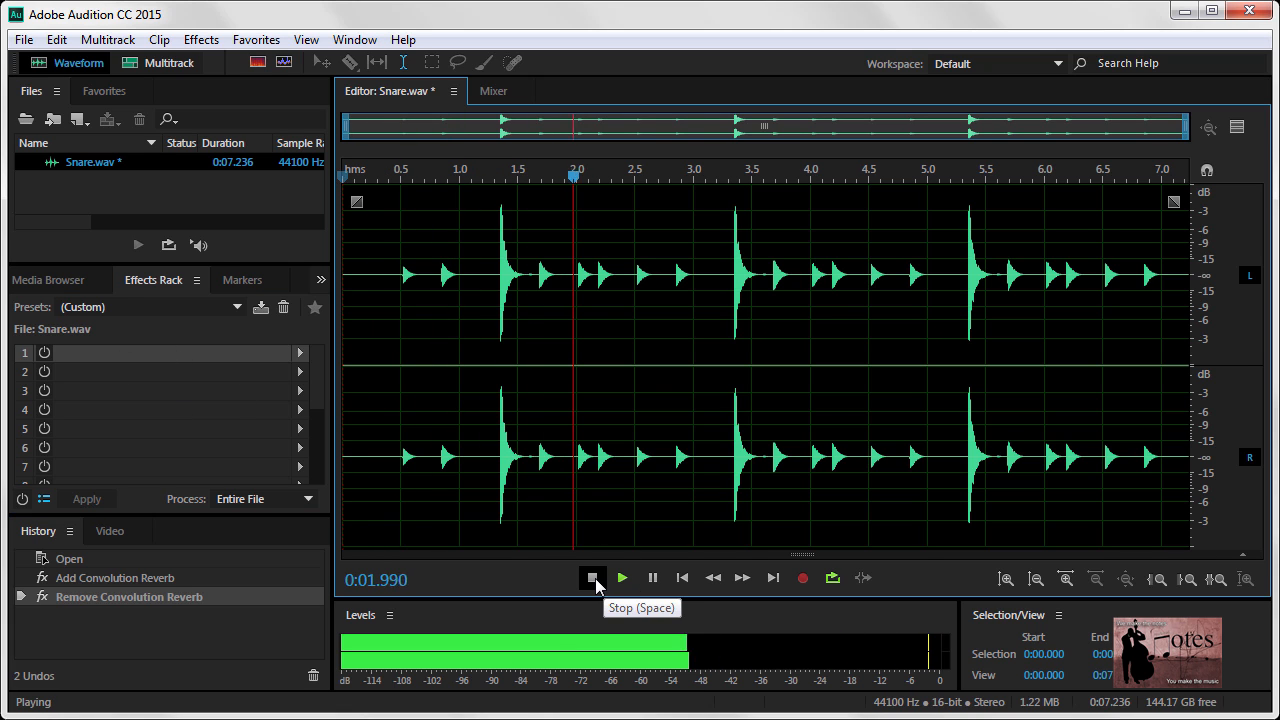
click(592, 578)
click(682, 578)
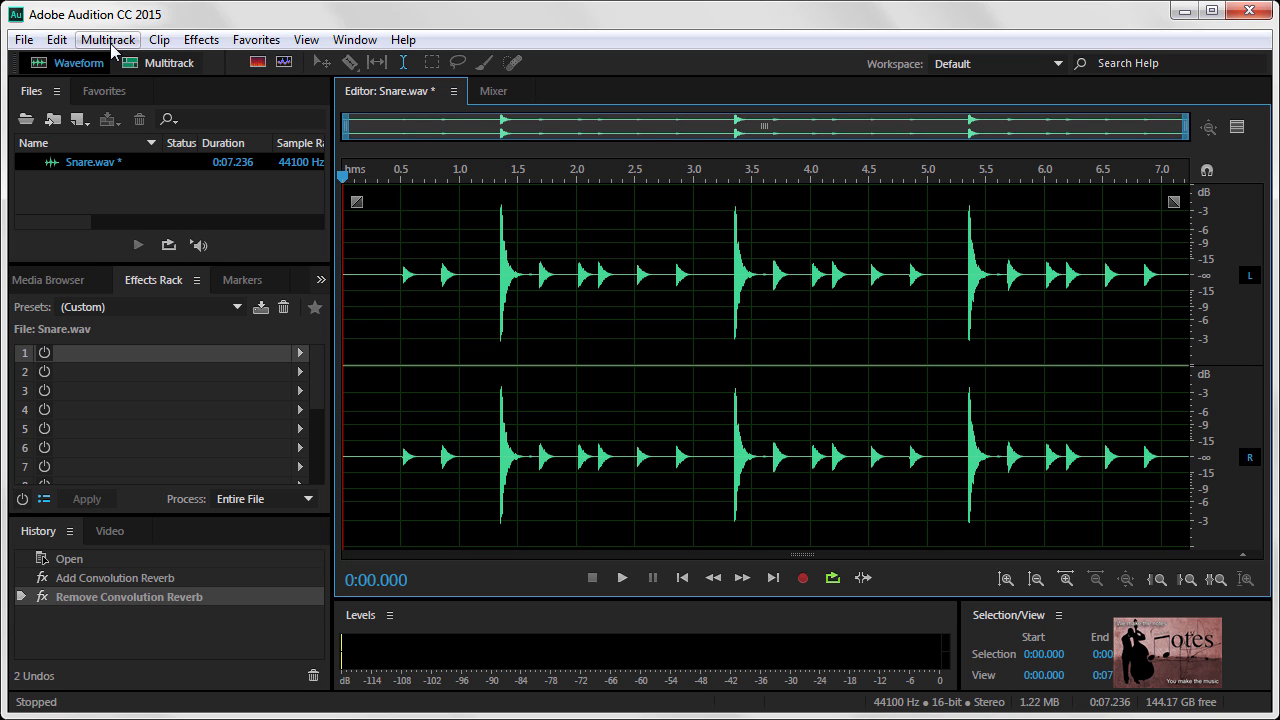
Open the MeldaProduction MDrumEnhancer VST3 effect for the snare clip
click(200, 40)
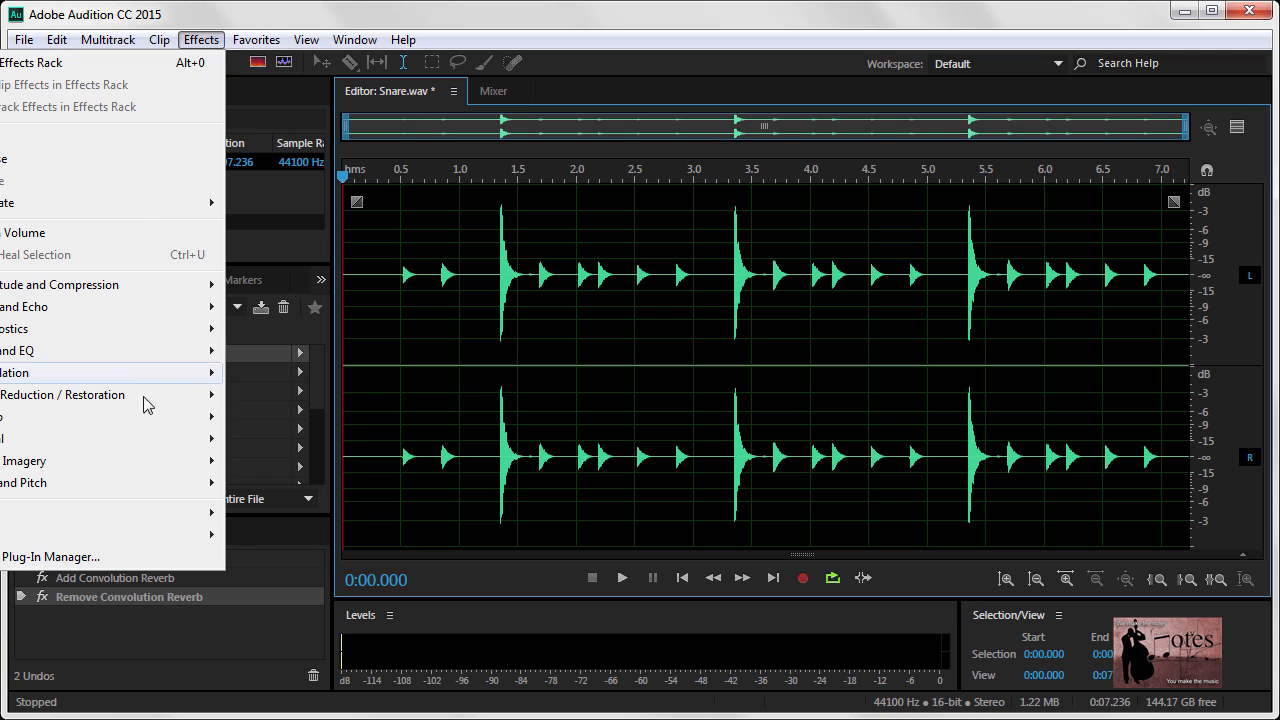
mouse_move(194, 537)
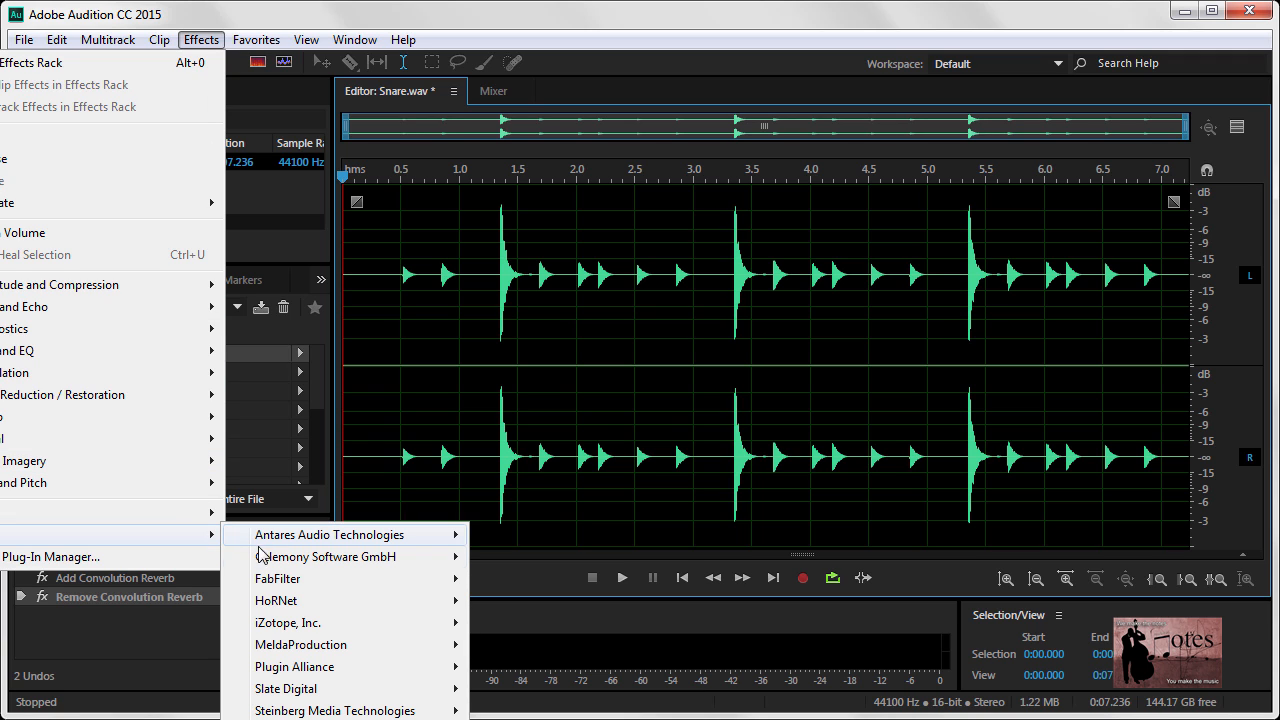
mouse_move(348, 646)
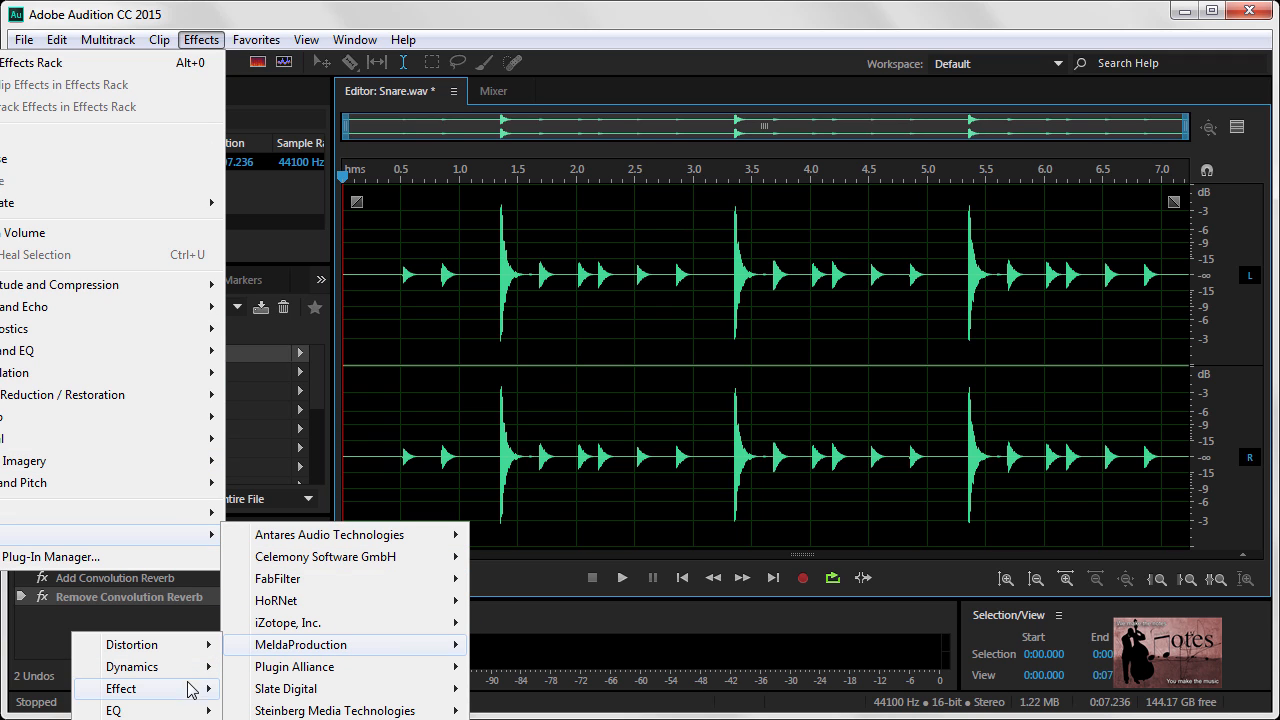
mouse_move(192, 689)
click(46, 698)
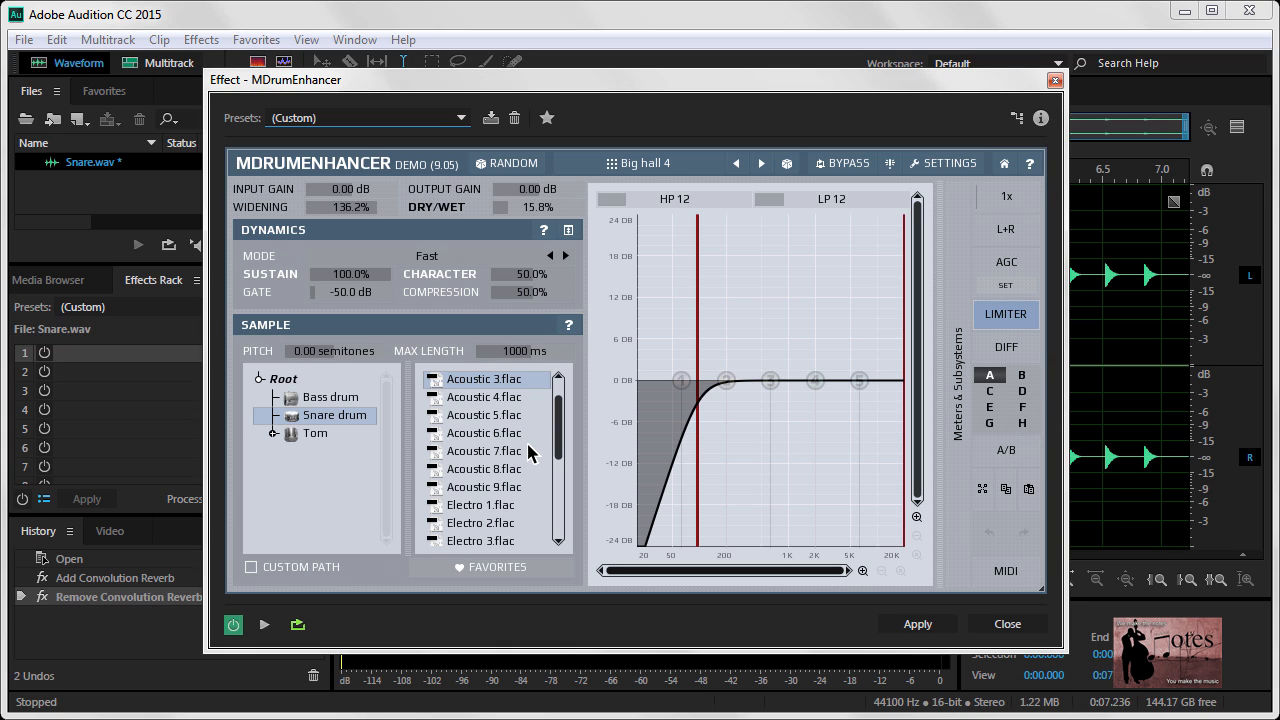
Look through the Bass drum and Tom sample folders in MDrumEnhancer and select the Snare drum folder
click(333, 399)
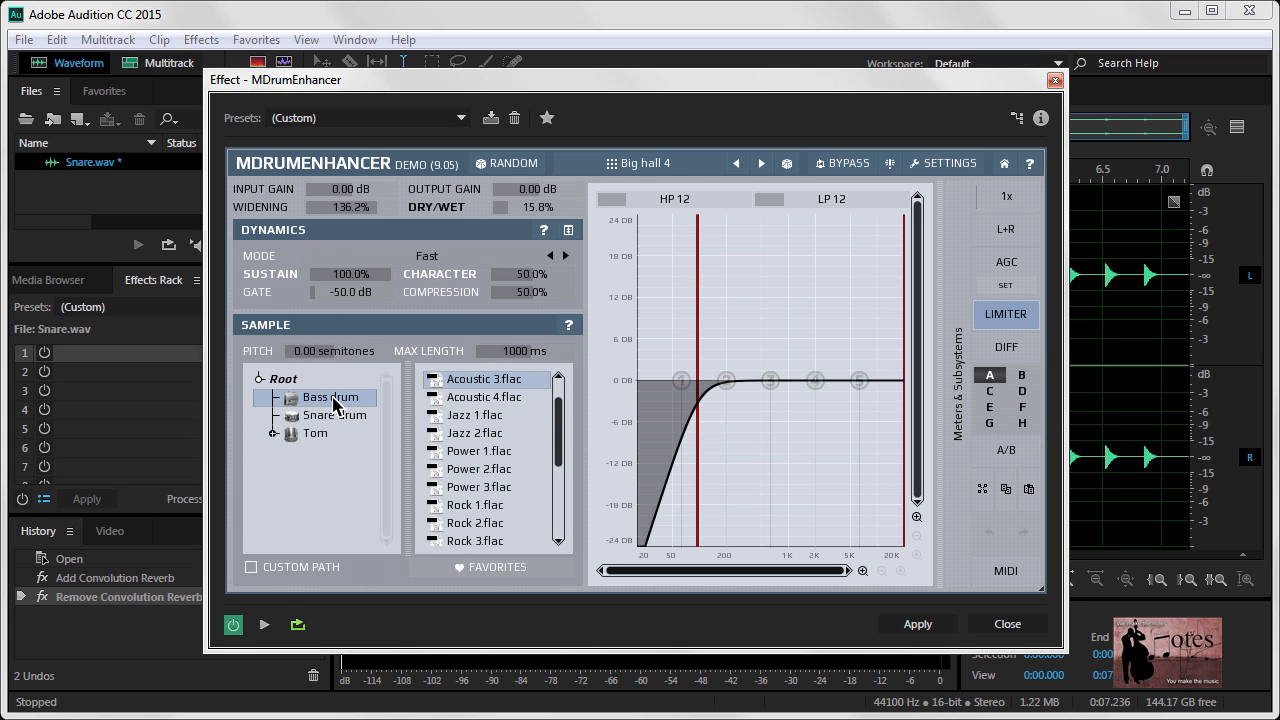
click(340, 416)
click(328, 436)
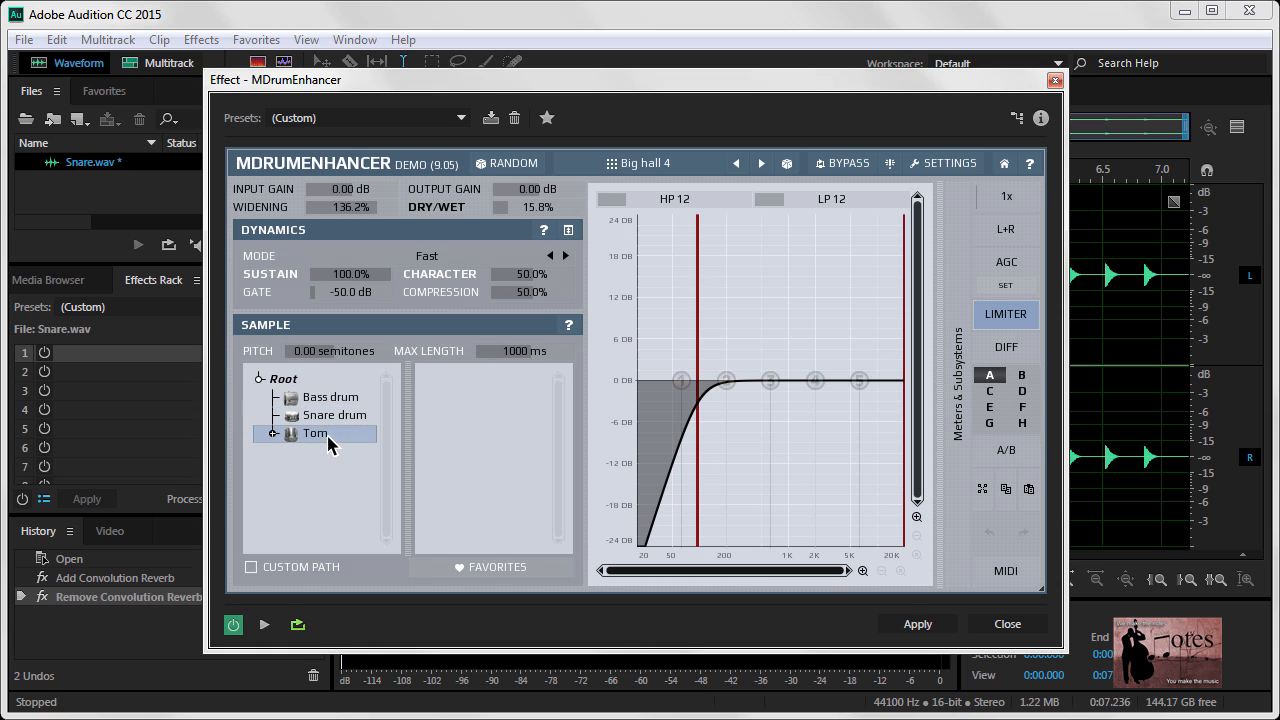
click(336, 418)
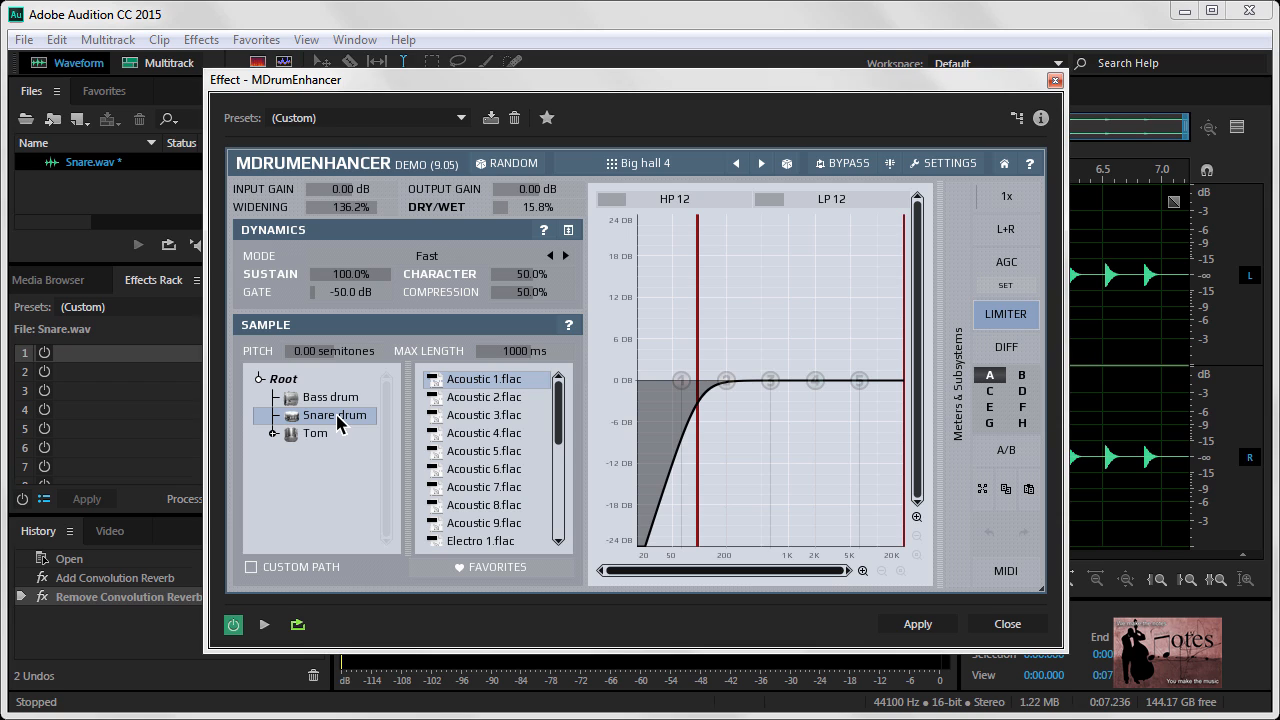
Preview the drum enhancement while setting the widening to 102.6% and dry/wet to 23.0%, and stop the preview
click(266, 627)
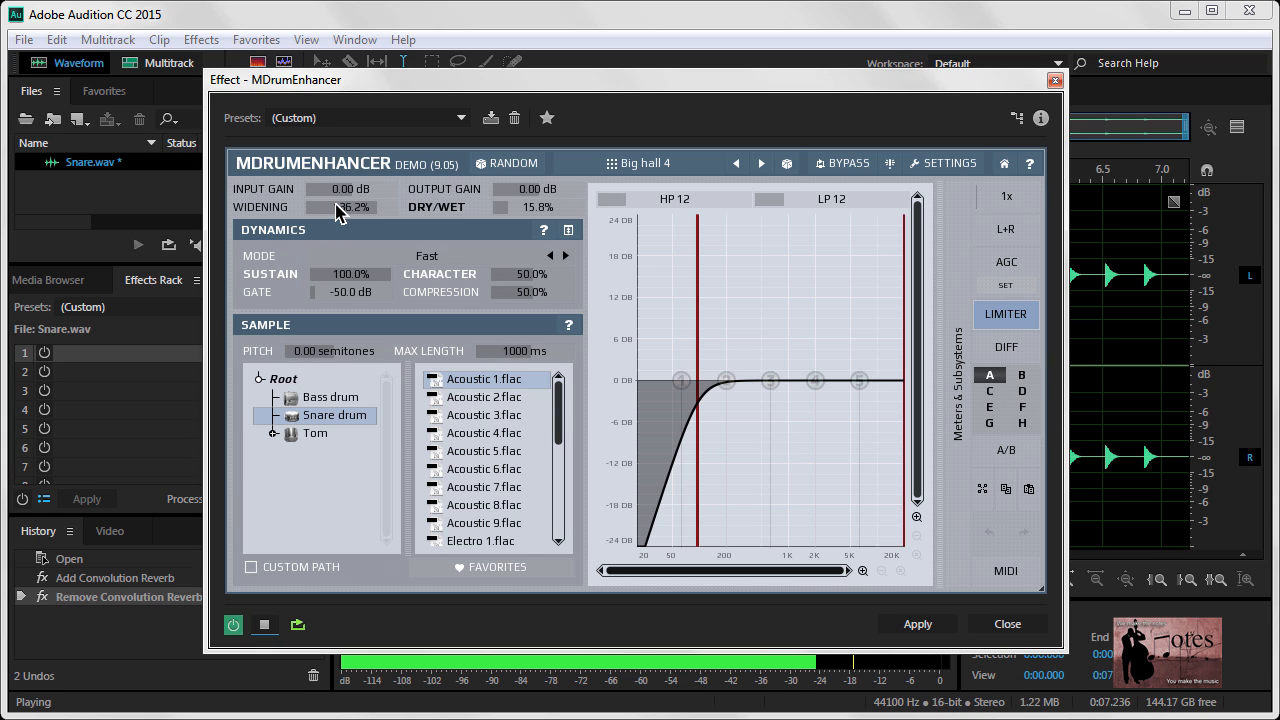
mouse_move(338, 212)
mouse_down()
mouse_move(370, 210)
mouse_move(317, 210)
mouse_move(329, 210)
mouse_up()
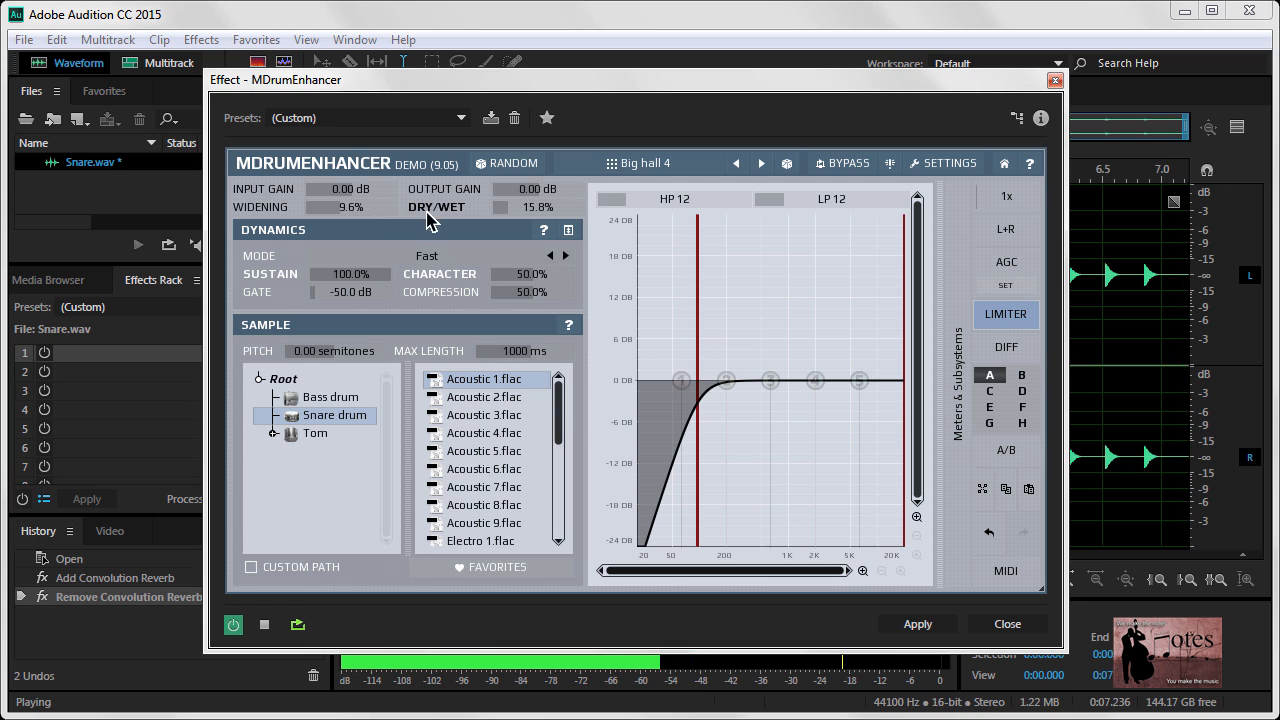
drag(472, 215, 497, 215)
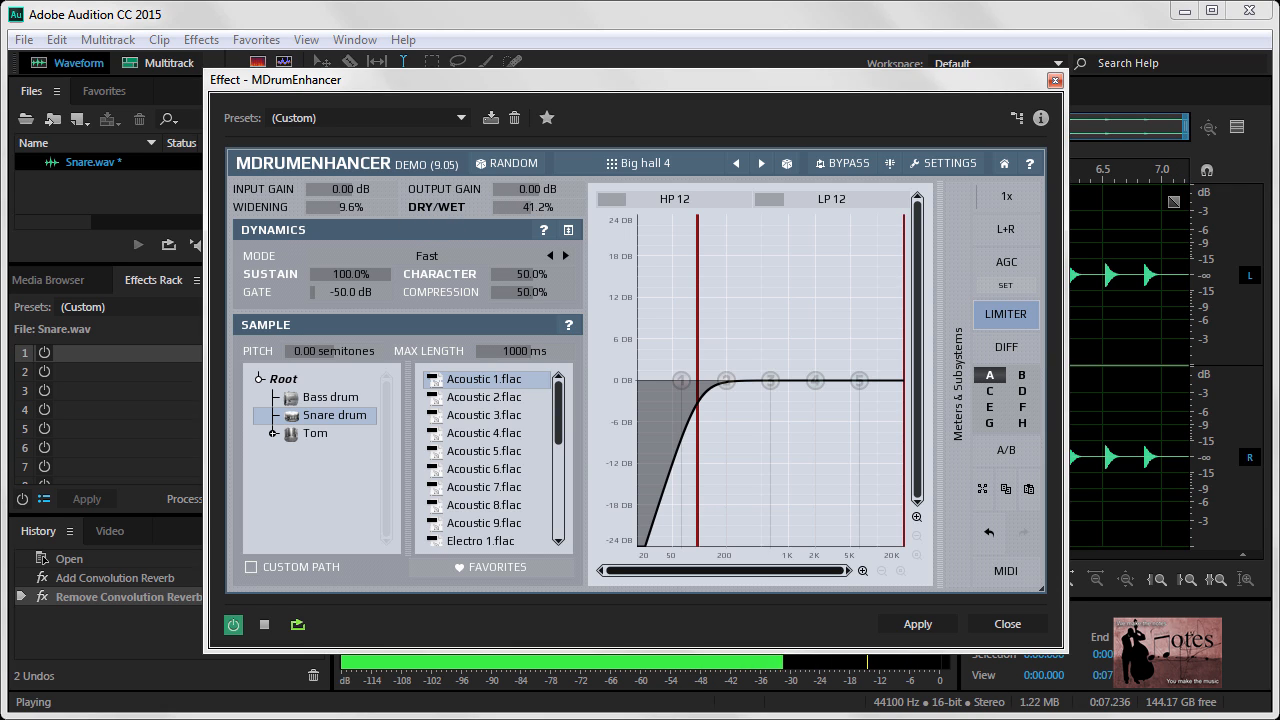
drag(348, 207, 355, 207)
drag(530, 207, 507, 207)
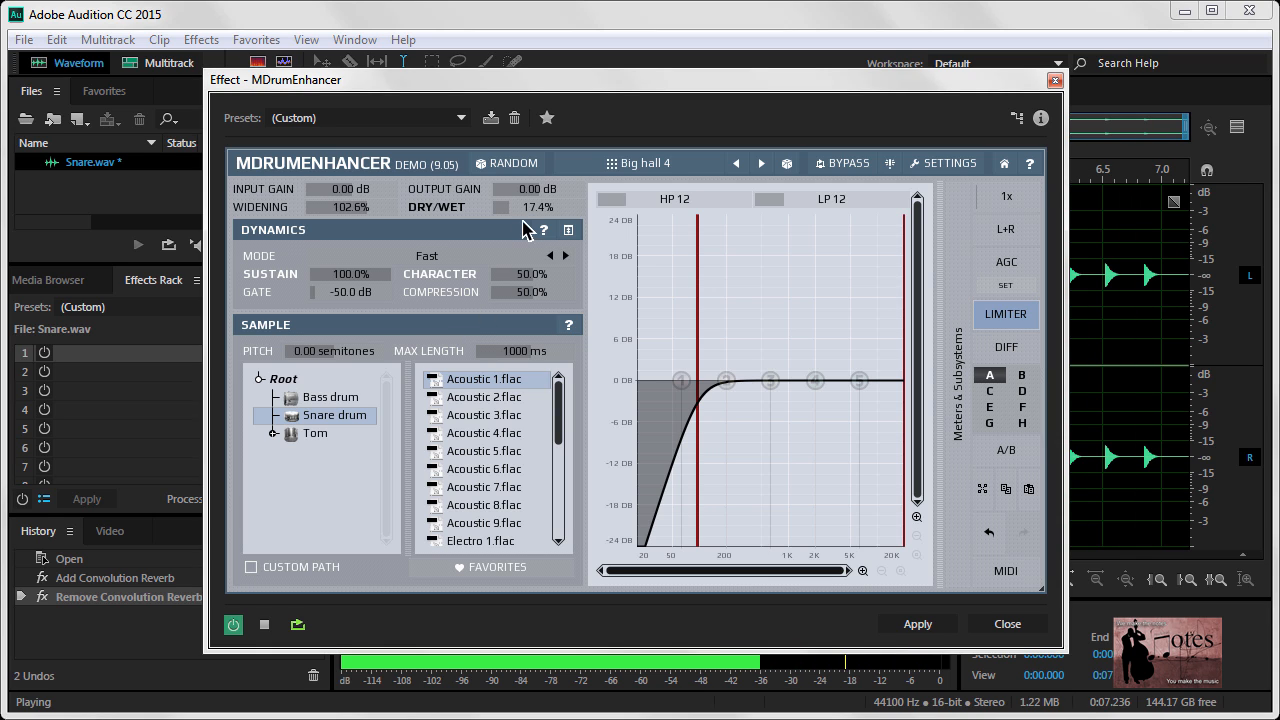
drag(516, 207, 522, 207)
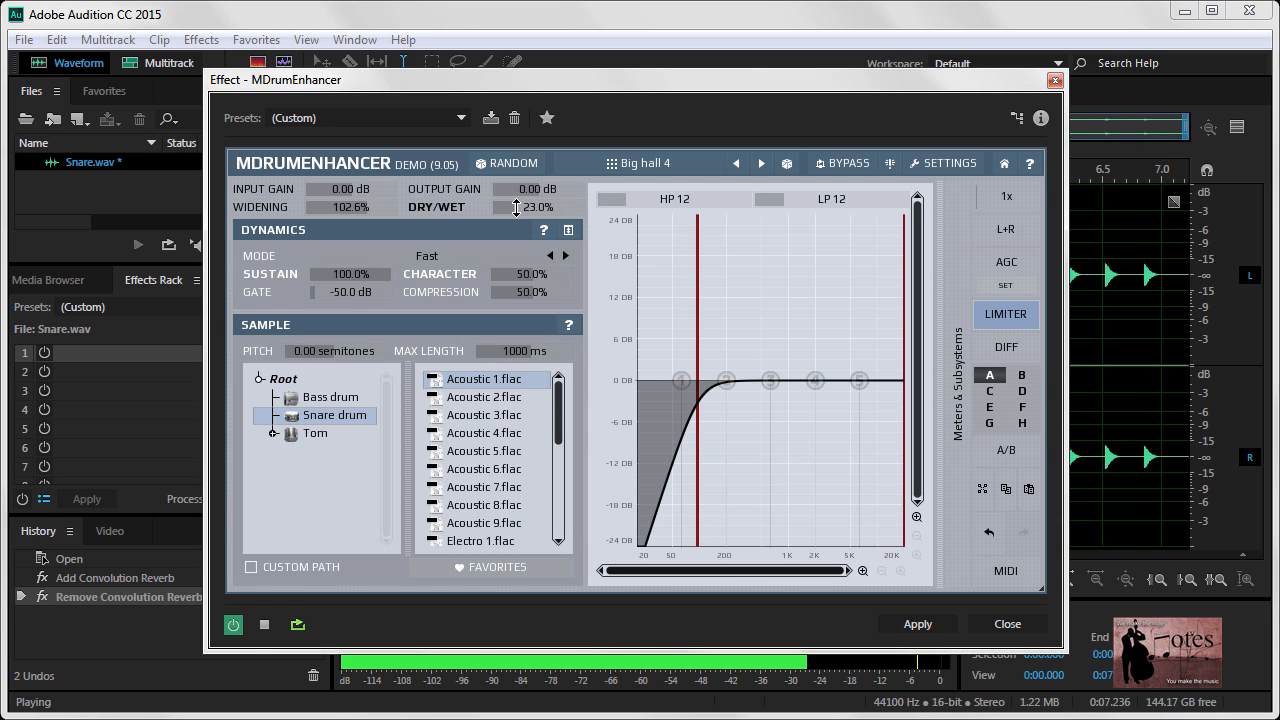
click(265, 624)
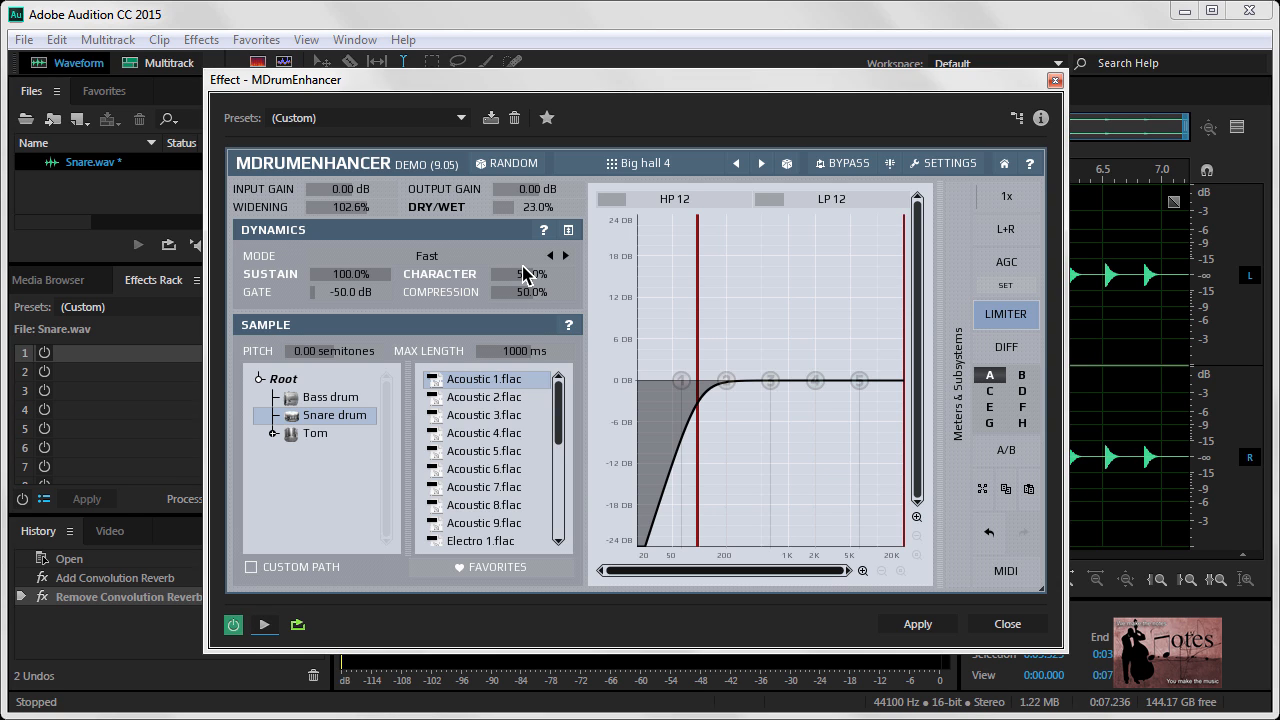
Load the Acoustic 1 snare drum preset in MDrumEnhancer and start previewing it with dry/wet set to 50.8%
click(650, 166)
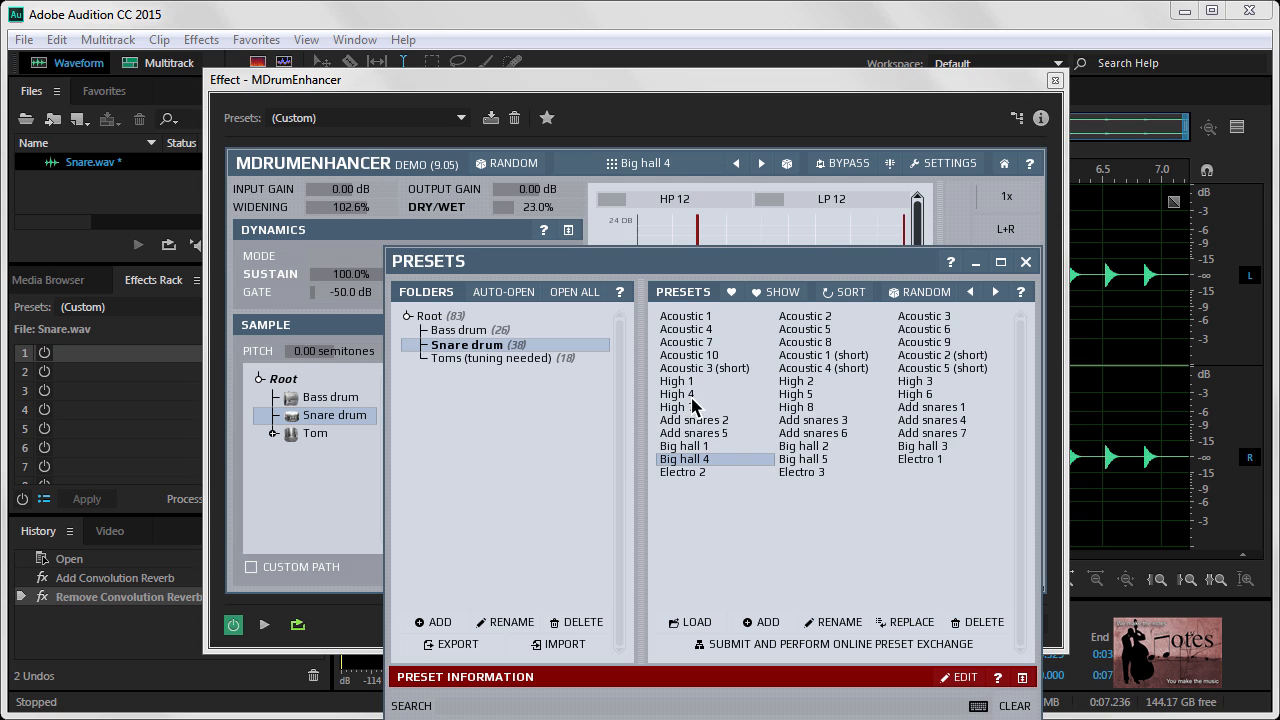
click(700, 318)
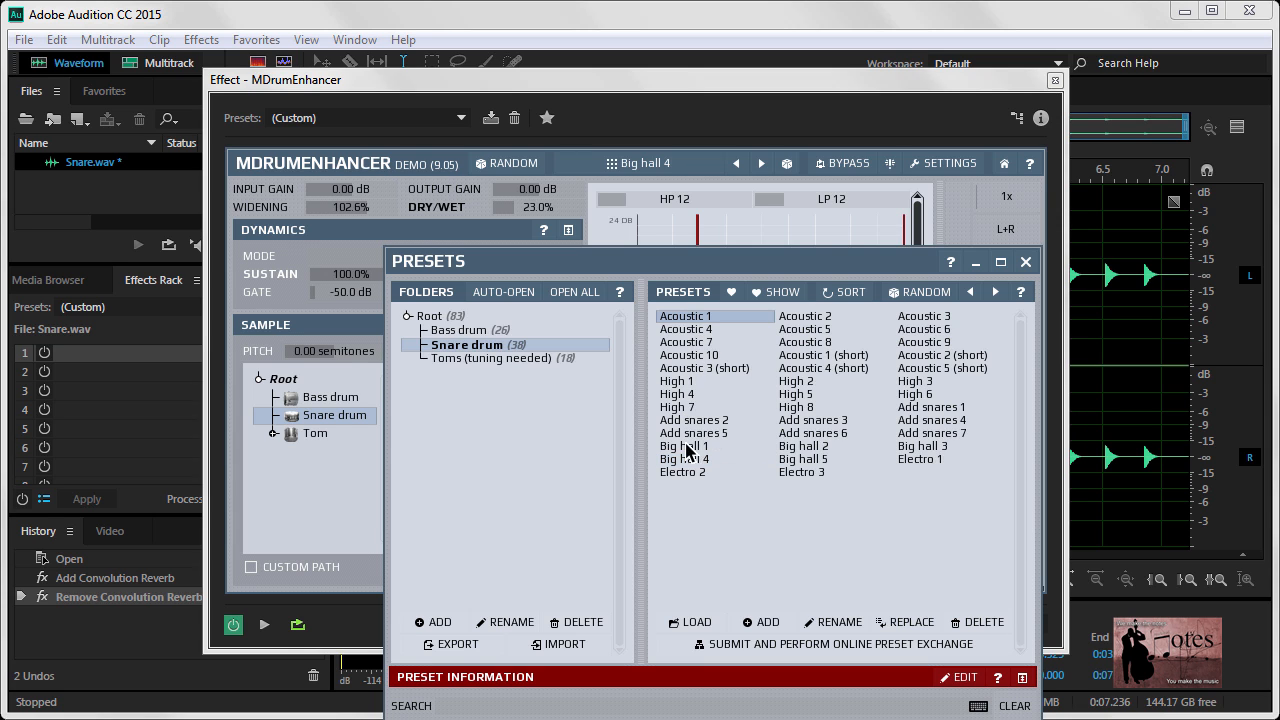
click(674, 630)
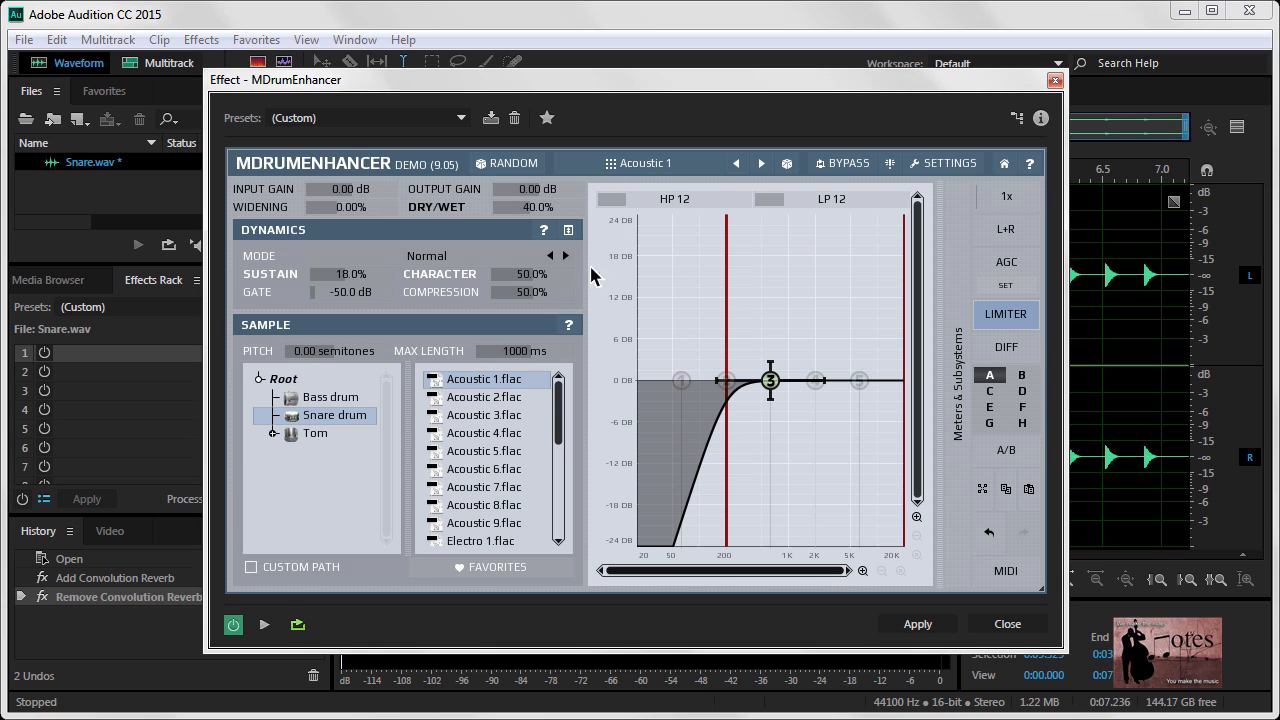
click(264, 624)
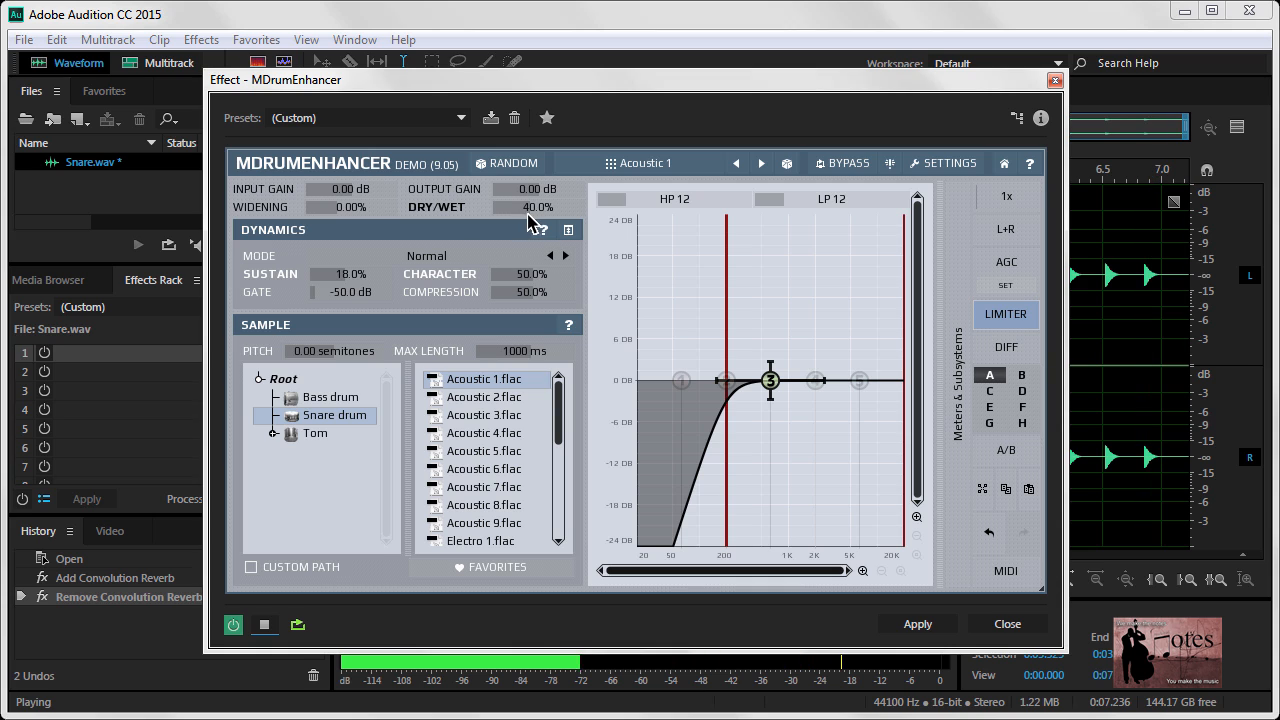
click(529, 211)
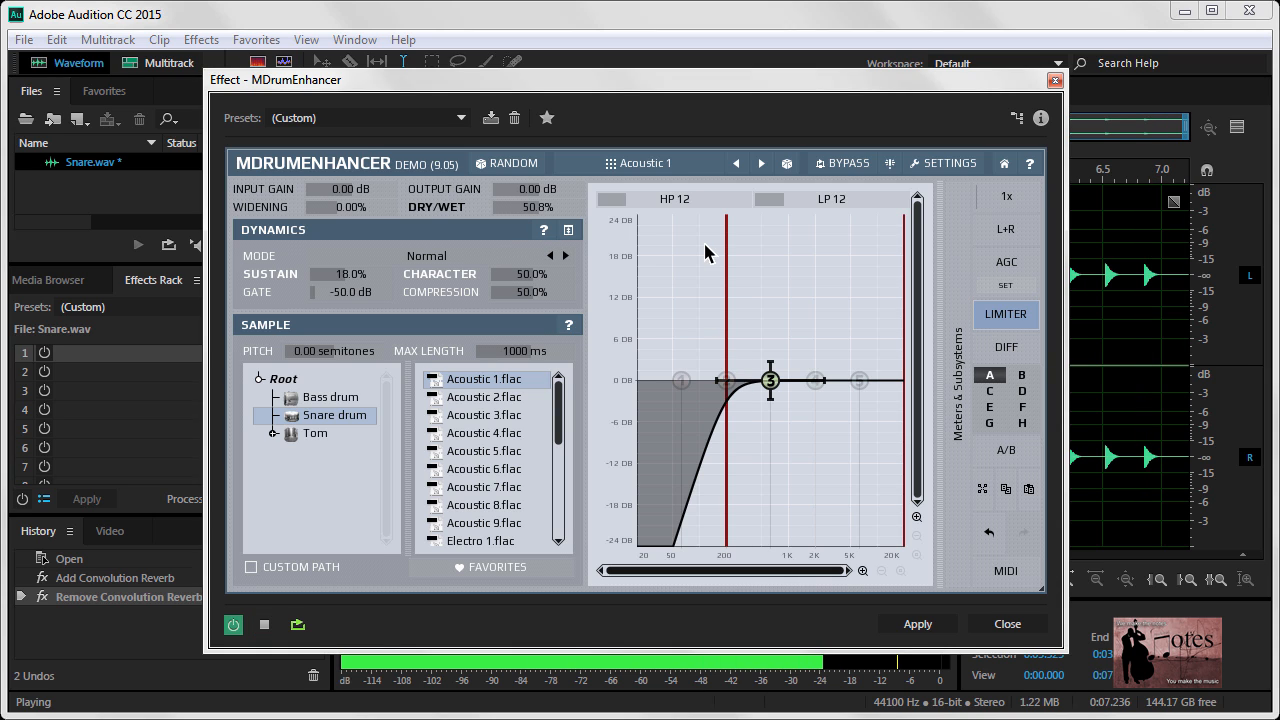
Turn off the high-pass and low-pass filters, boost equalizer band 3 by about 5 dB, and stop the preview
drag(671, 204, 640, 204)
drag(819, 200, 770, 200)
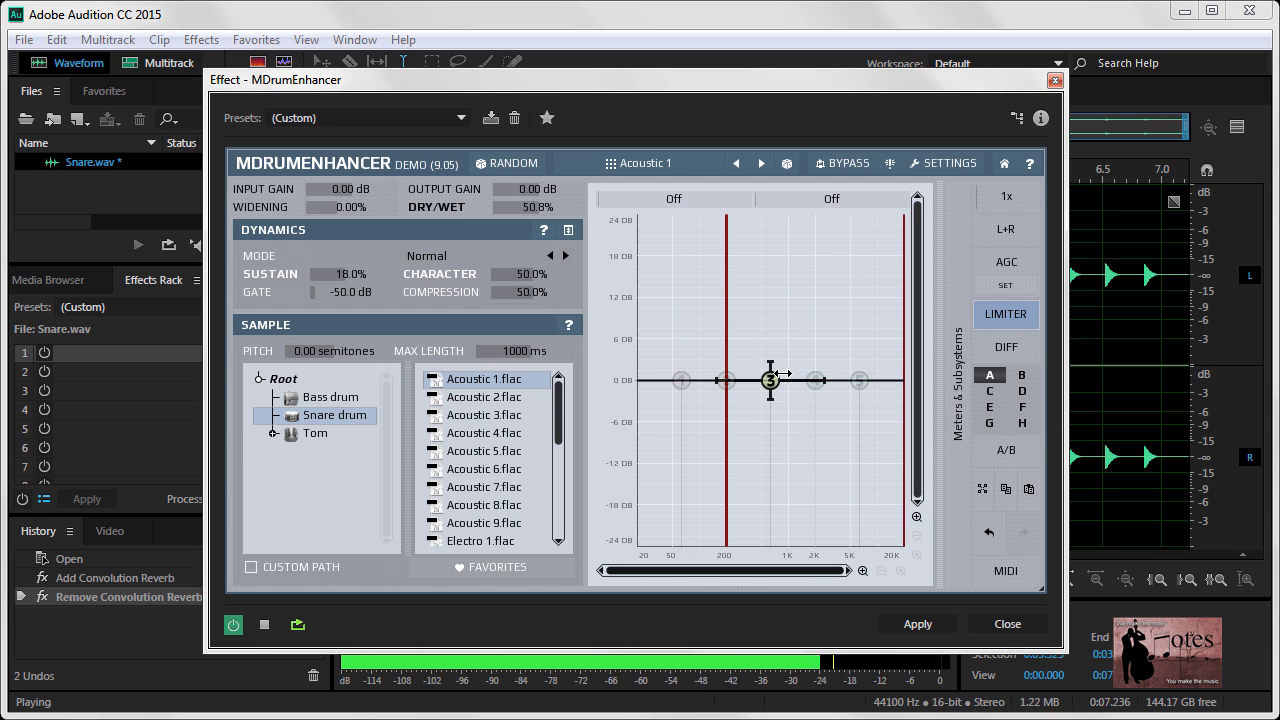
drag(771, 365, 771, 349)
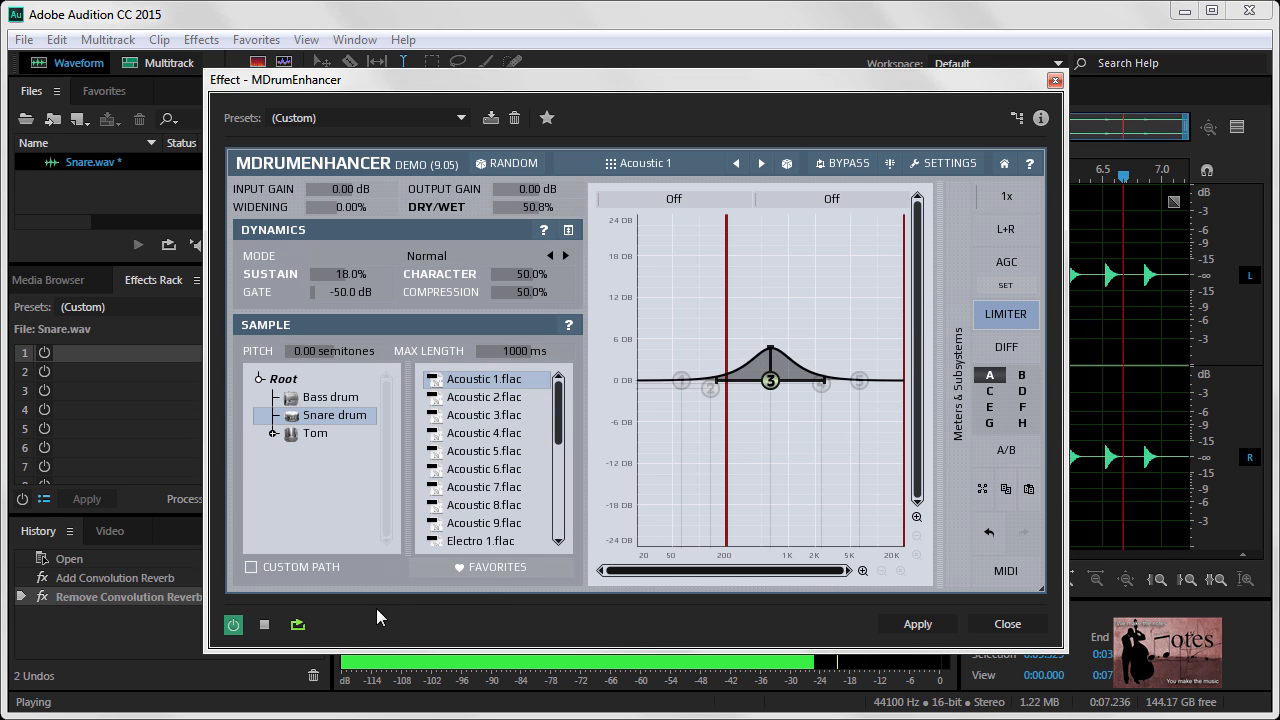
click(268, 624)
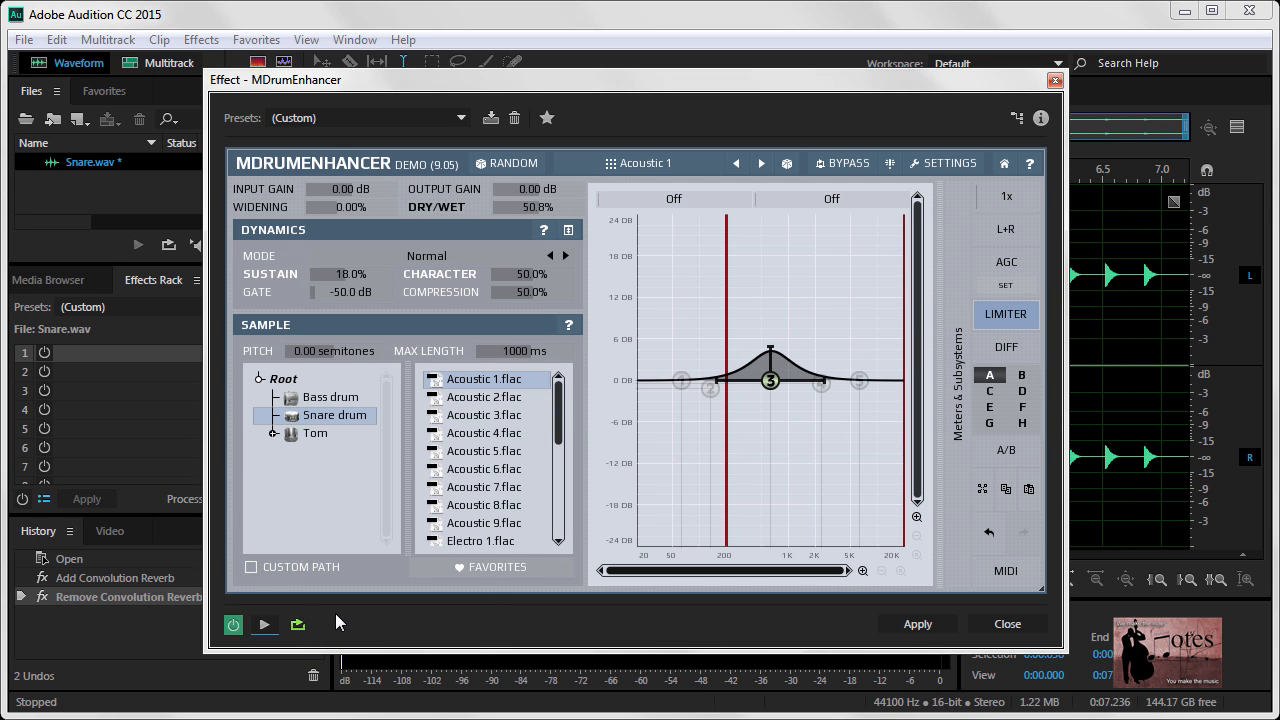